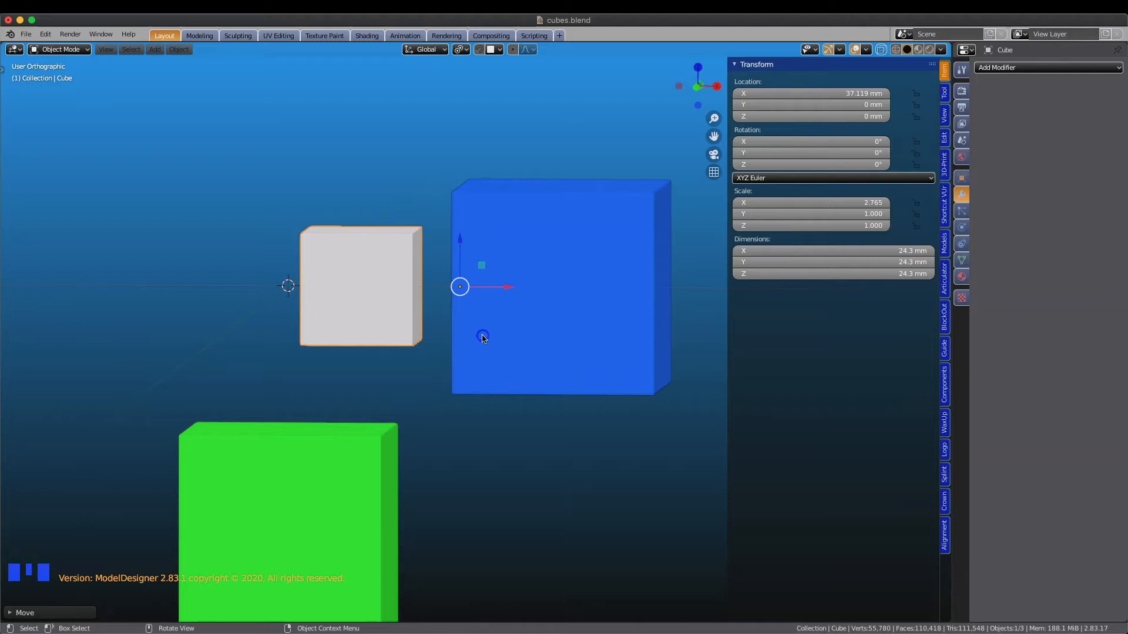
Move the white cube along X to about 56.4 mm and cut it with an applied Boolean Difference using the blue cube
left_click_drag(507, 288, 599, 296)
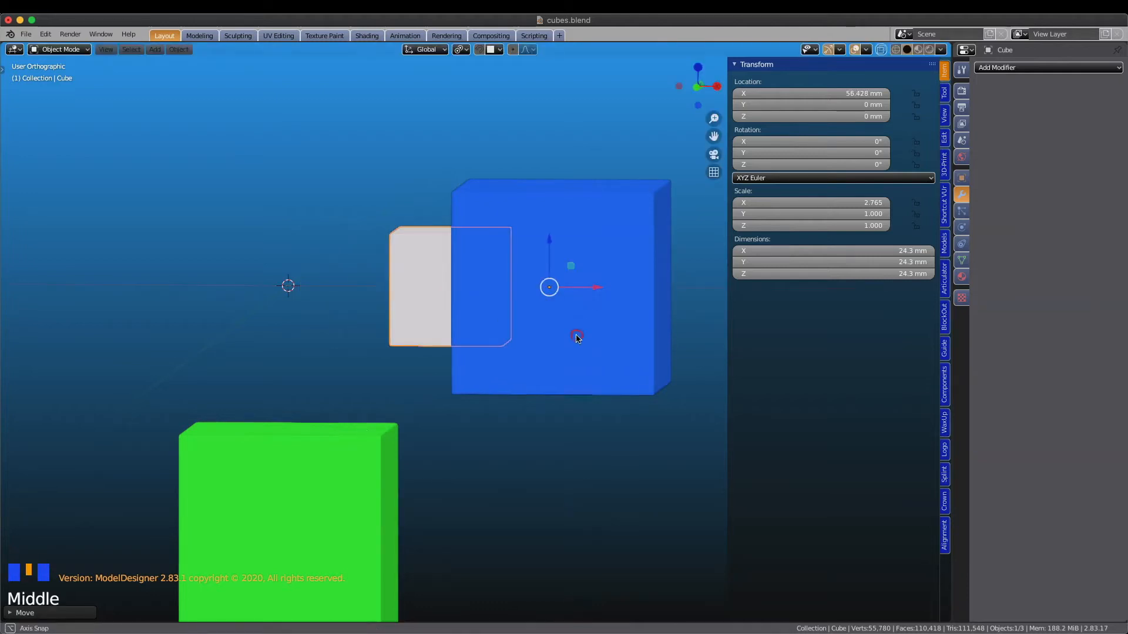
middle_click_drag(576, 334, 598, 333)
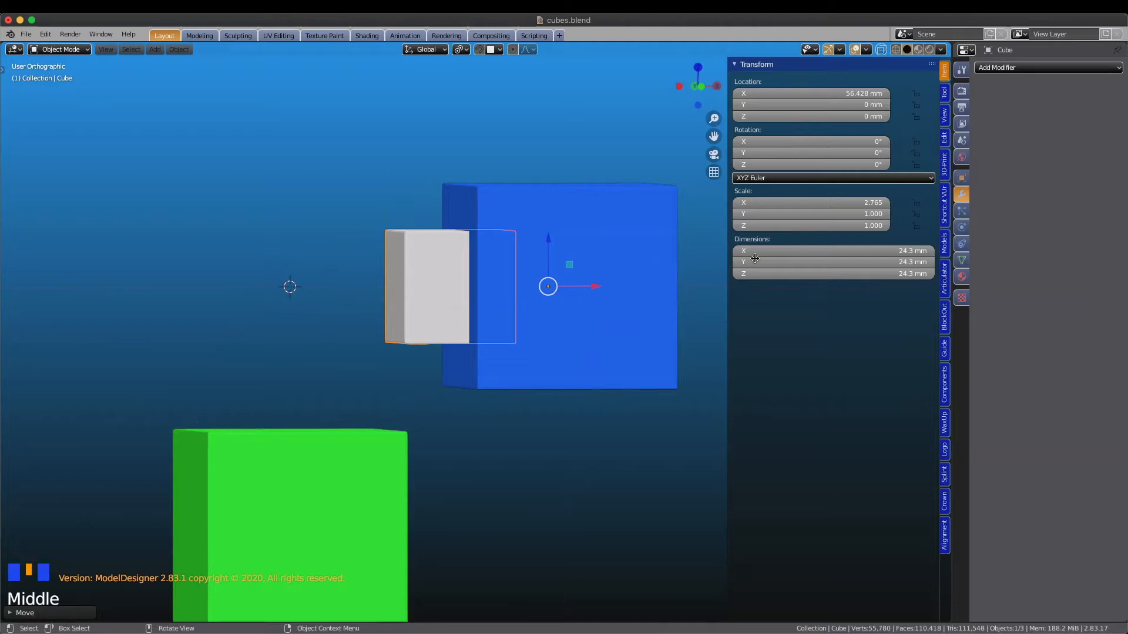
left_click(1110, 67)
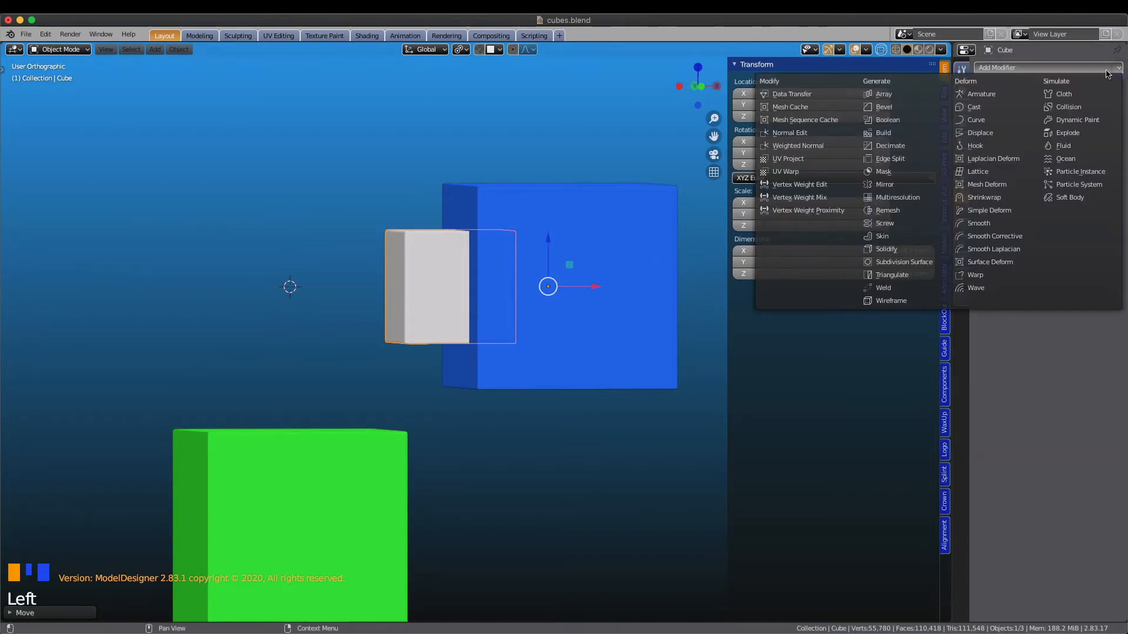
left_click(909, 121)
left_click(1114, 132)
left_click(641, 244)
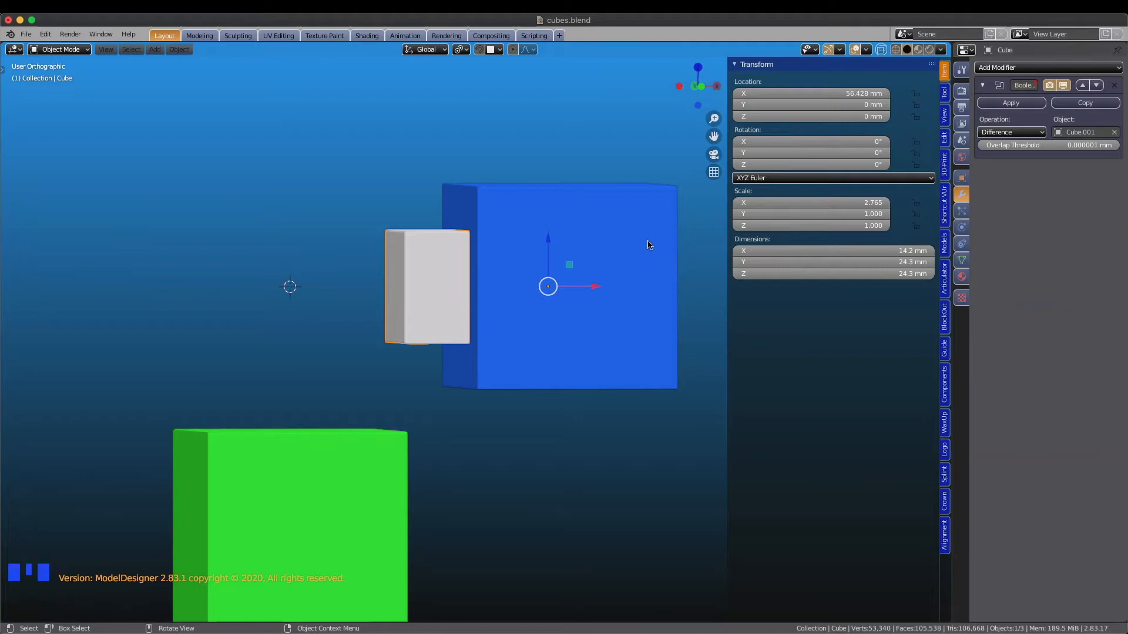
left_click(1007, 104)
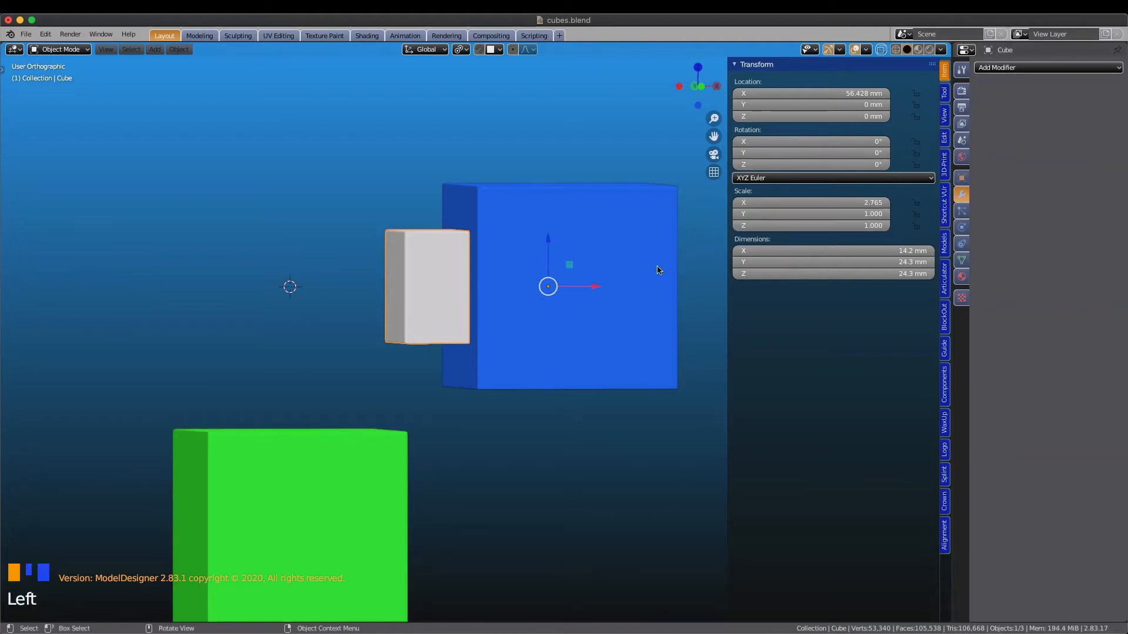
Try moving the trimmed white cube along X away from the blue cube, and undo the move
left_click_drag(593, 292, 564, 290)
mouse_move(564, 290)
middle_mouse_down()
mouse_move(523, 303)
mouse_move(566, 294)
middle_mouse_up()
key("ctrl+z")
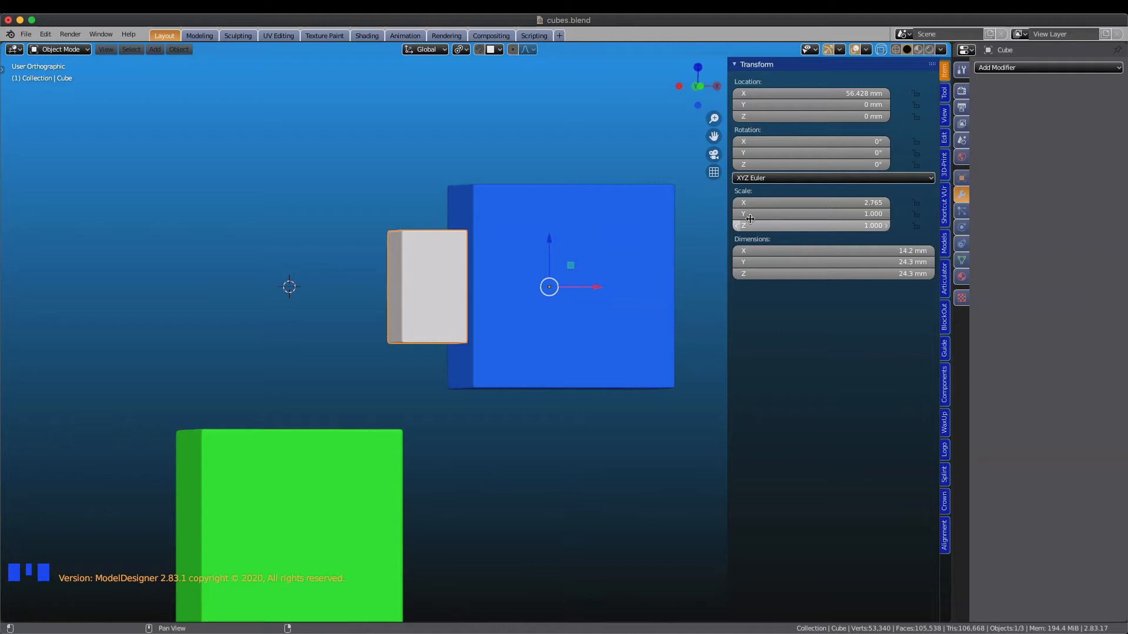
Add another Boolean Difference modifier to the white cube with the blue cube as cutter, and apply it
left_click(1057, 67)
left_click(887, 120)
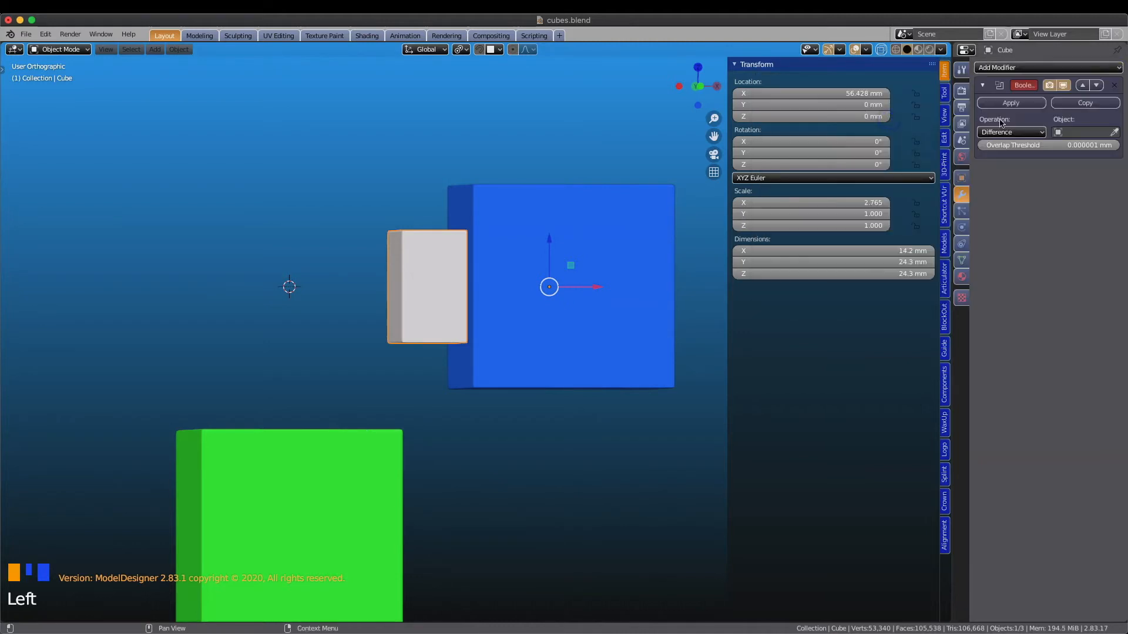
left_click(1113, 132)
left_click(642, 216)
left_click(1004, 104)
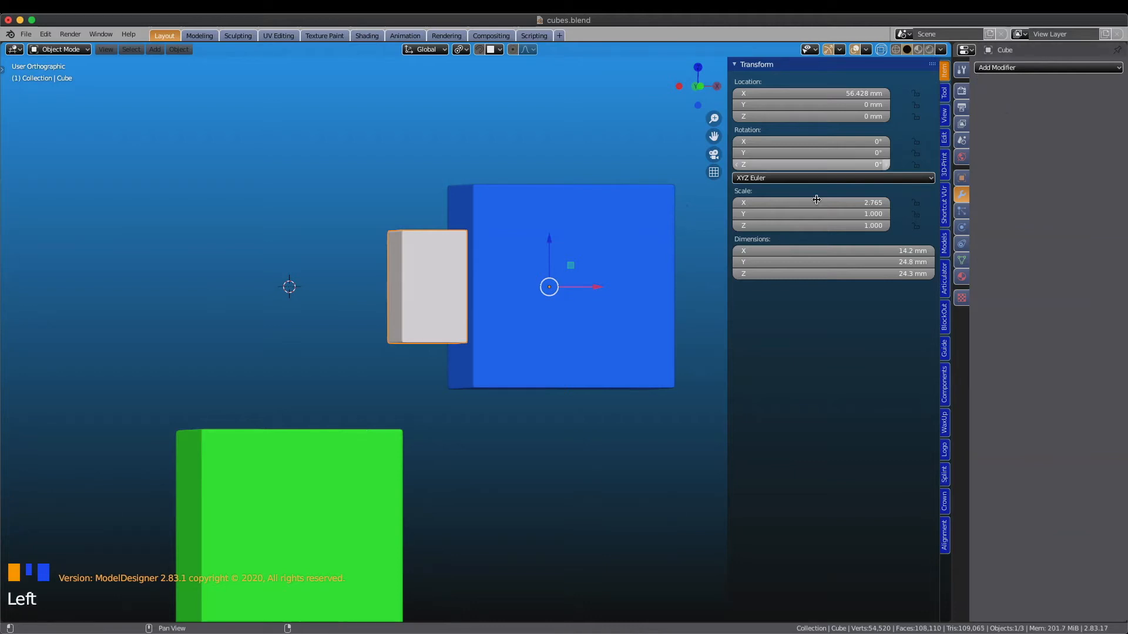
Move the white cube along X to about 47.2 mm to pull it clear of the blue cube
left_click_drag(595, 286, 549, 292)
middle_click_drag(549, 292, 344, 305)
scroll(364, 300, "up", 4)
middle_click_drag(392, 251, 475, 368, "shift")
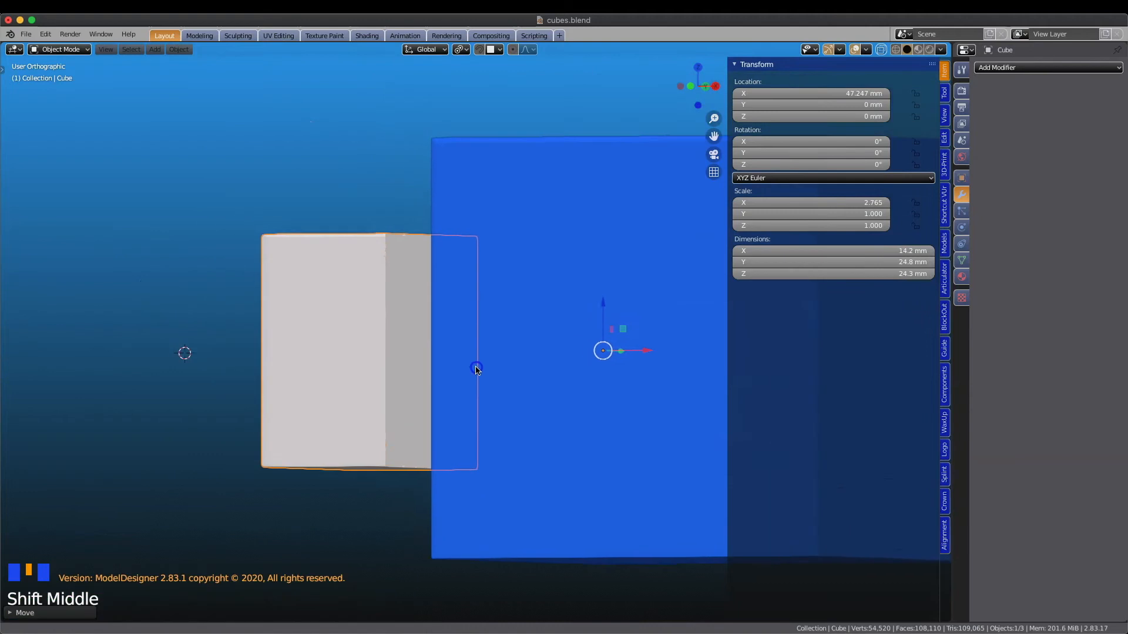
scroll(478, 375, "up", 2)
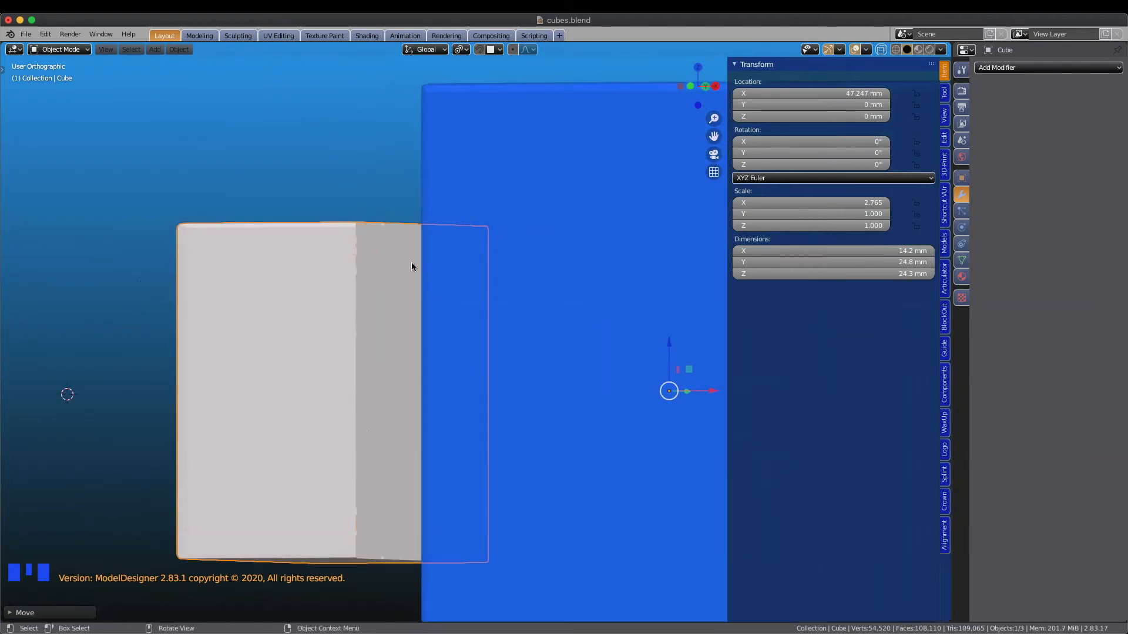
Examine the white cube's cut edges with the Face Orientation overlay, and switch the overlay off again
left_click(944, 244)
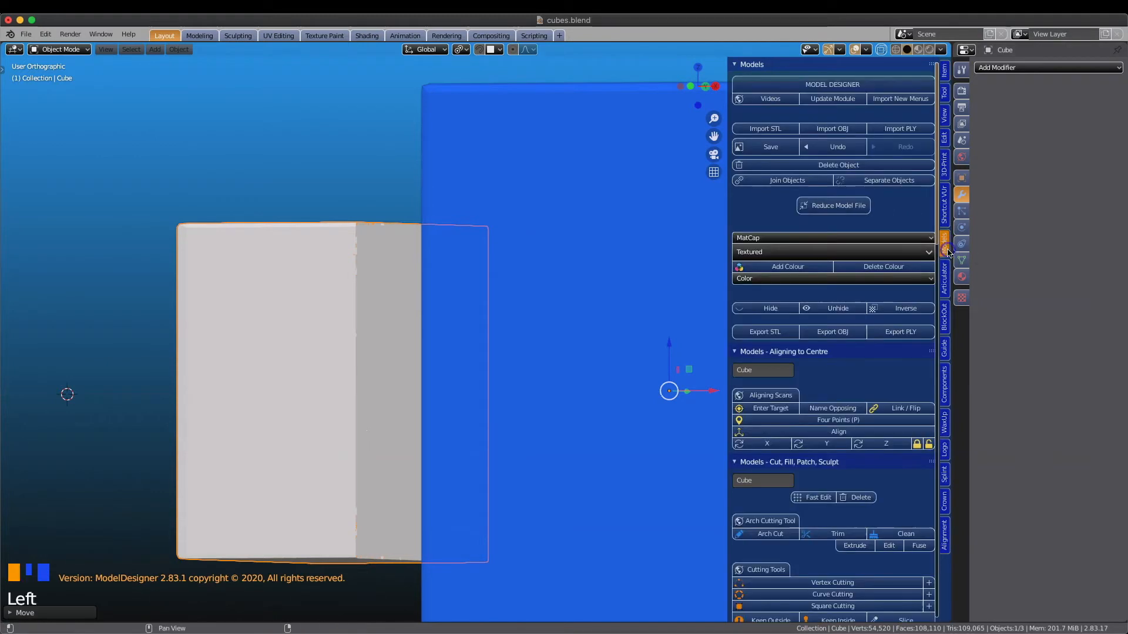
scroll(814, 532, "down", 3)
scroll(814, 536, "down", 7)
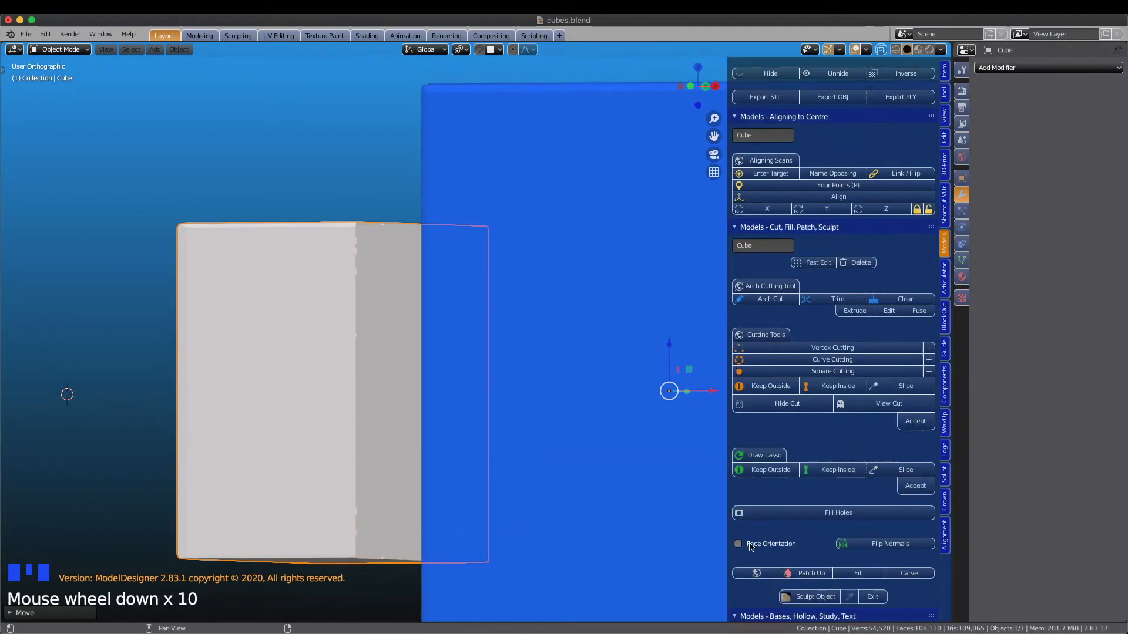
left_click(738, 544)
scroll(409, 370, "up", 5)
middle_click_drag(357, 247, 455, 396, "shift")
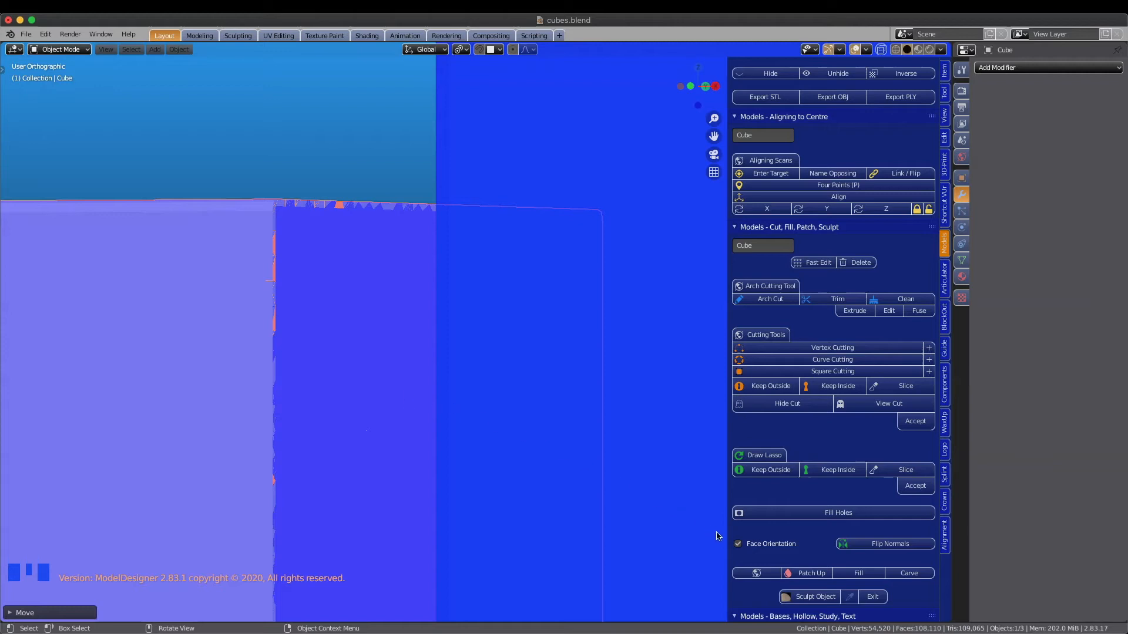
left_click(737, 544)
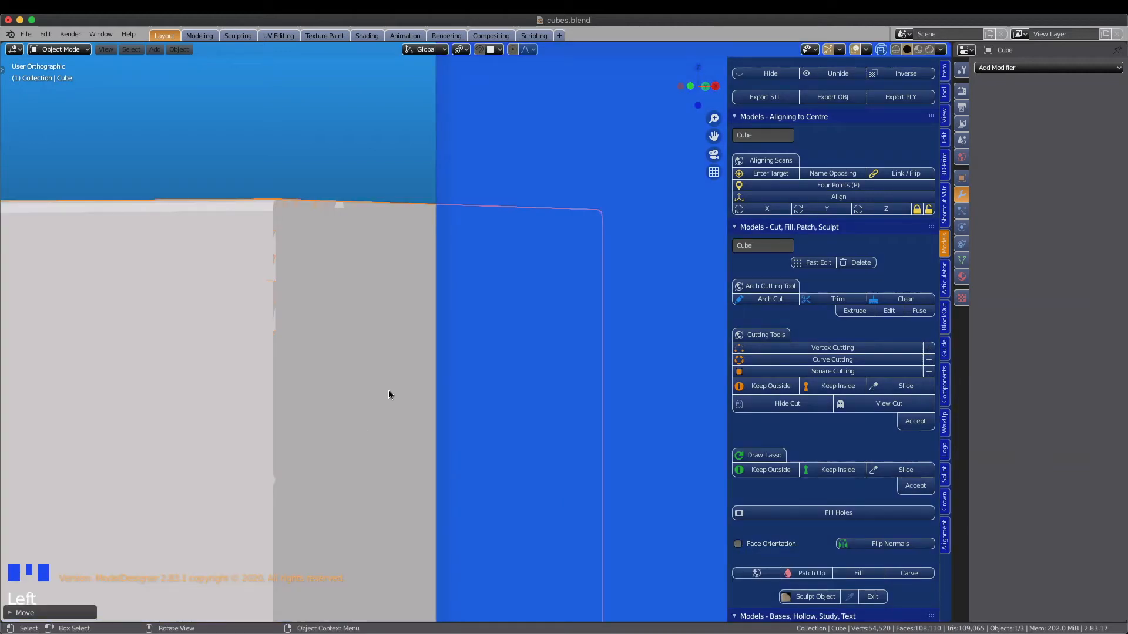
scroll(389, 390, "down", 6)
middle_click_drag(401, 411, 397, 334, "shift")
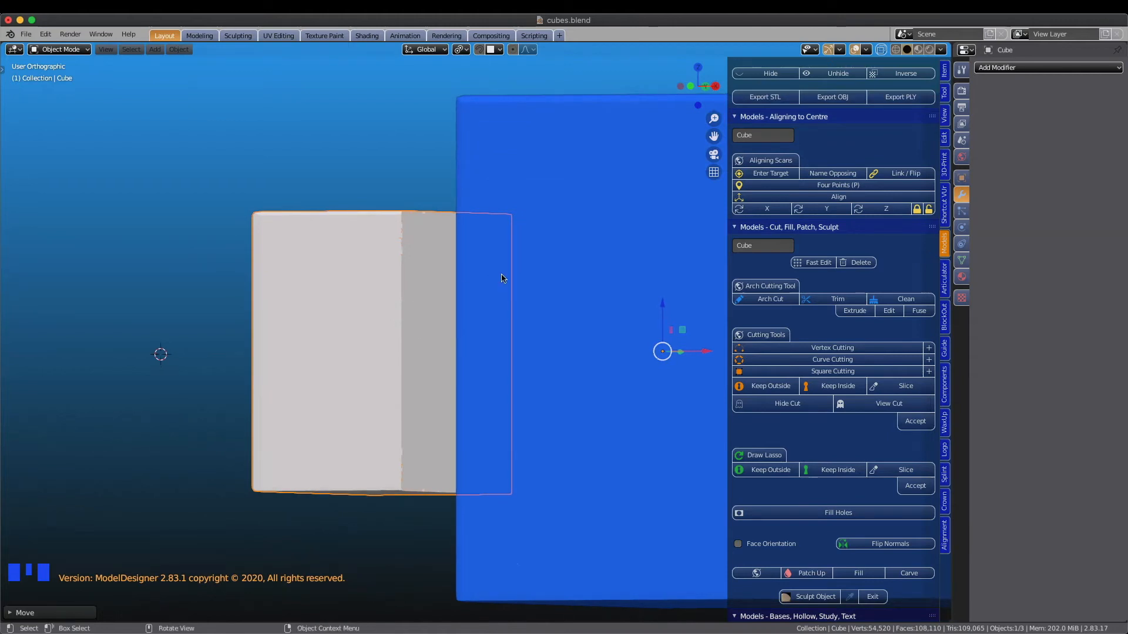
Remesh the white cube in Voxel mode with a voxel size of 0.4 mm and apply the modifier
left_click(1116, 68)
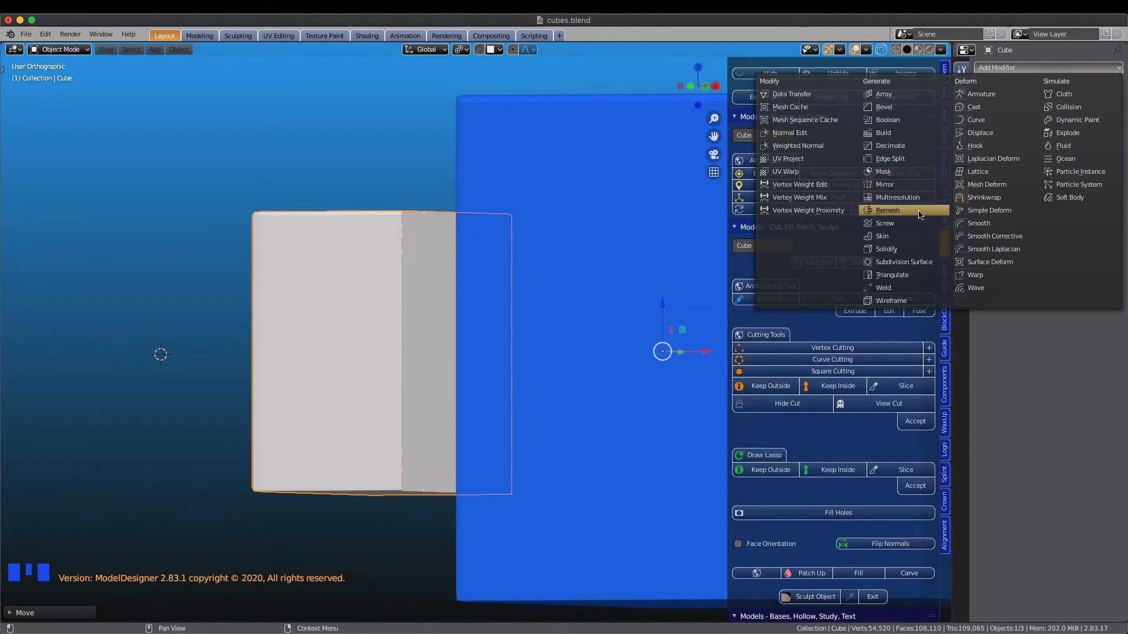
left_click(920, 212)
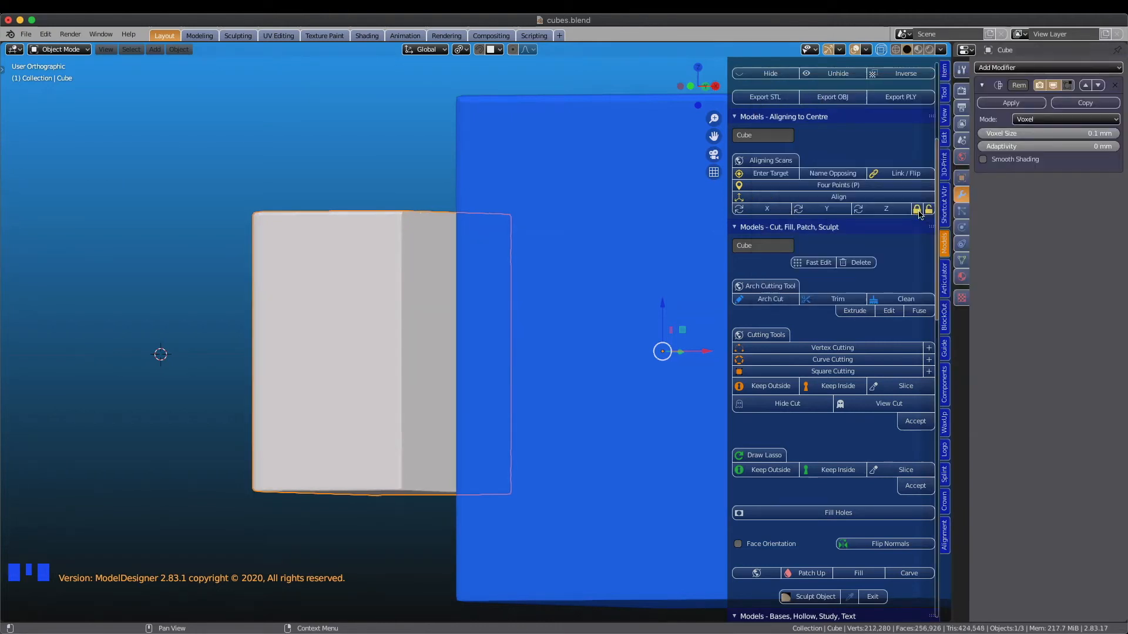
left_click(1007, 133)
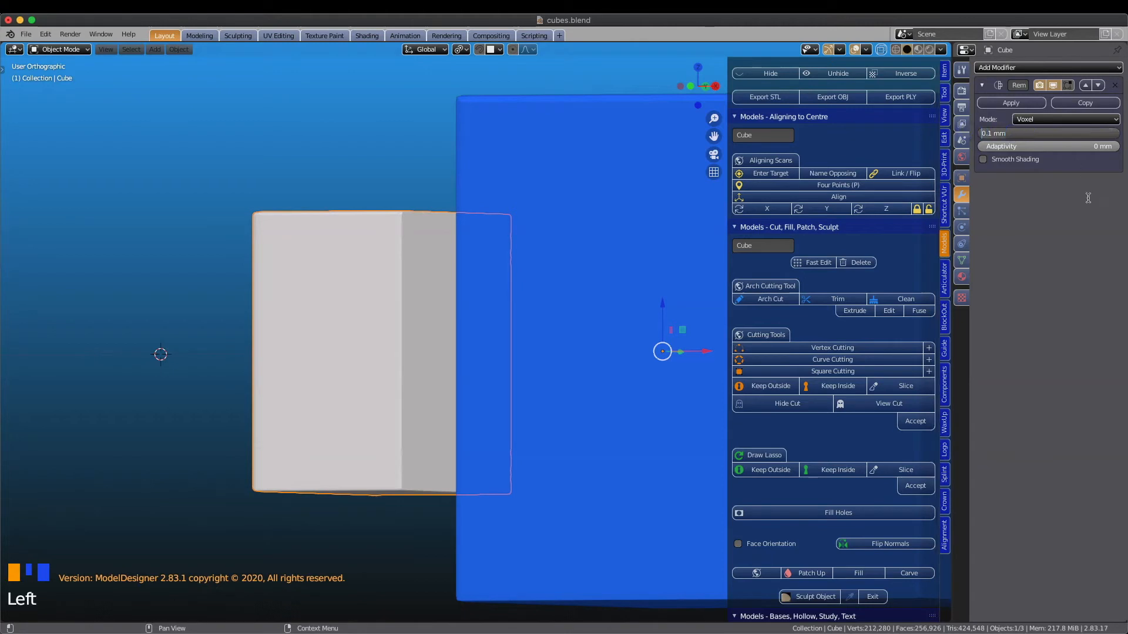
type("0")
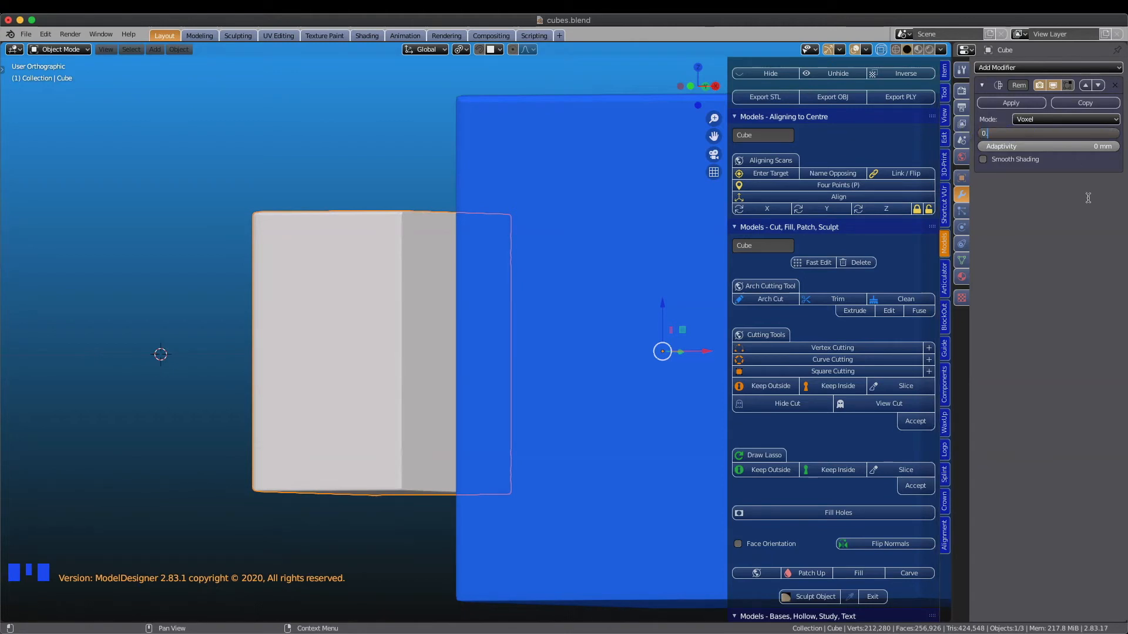
type(".4")
key("Return")
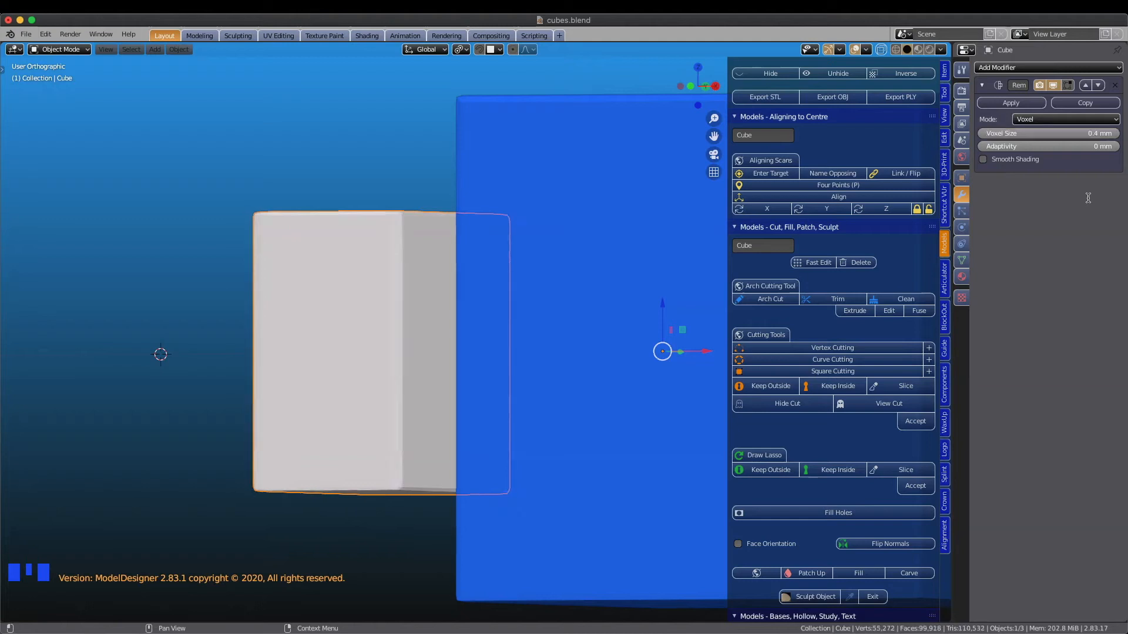
left_click(1011, 105)
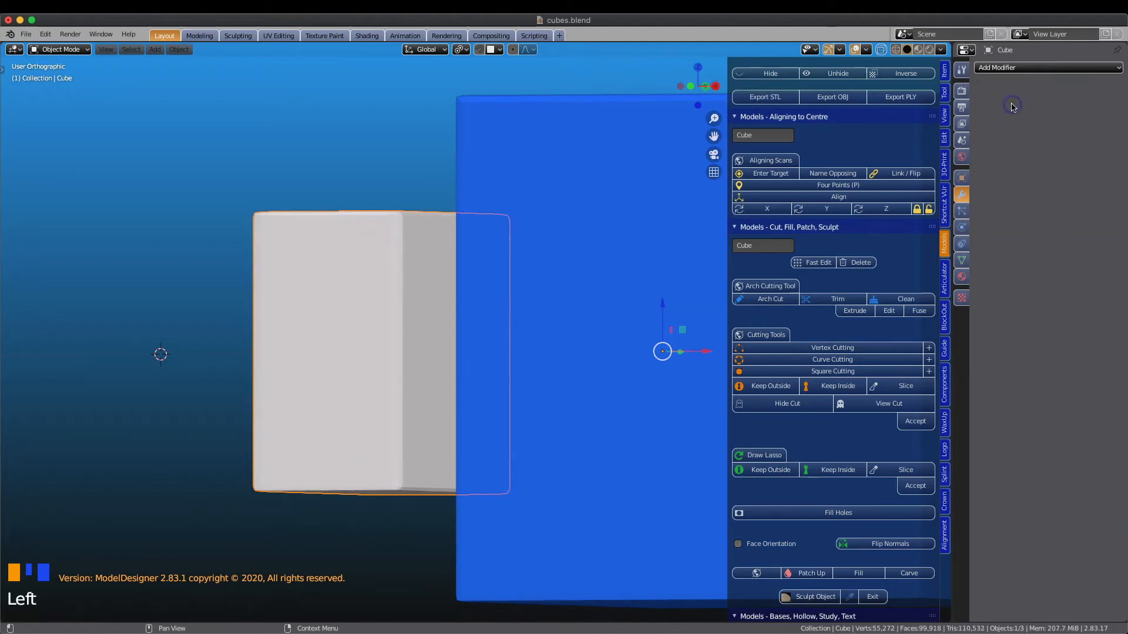
Inspect the remeshed white cube's mesh grid in Edit Mode and return to Object Mode
scroll(490, 330, "up", 2)
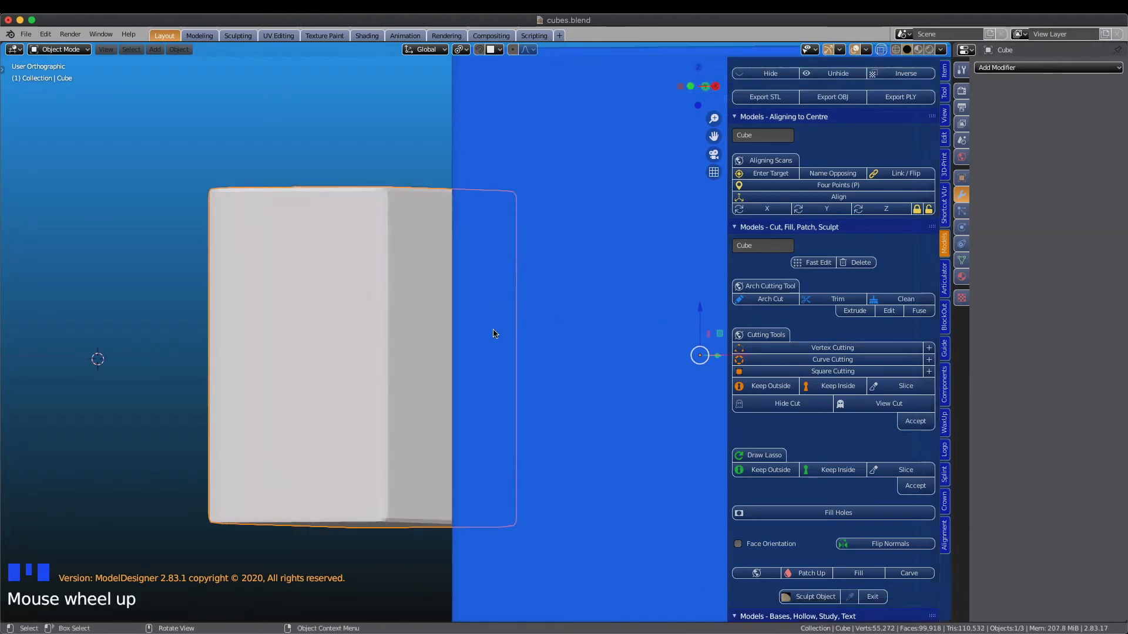
key("Tab")
mouse_move(396, 332)
middle_mouse_down()
mouse_move(410, 350)
mouse_move(414, 338)
middle_mouse_up()
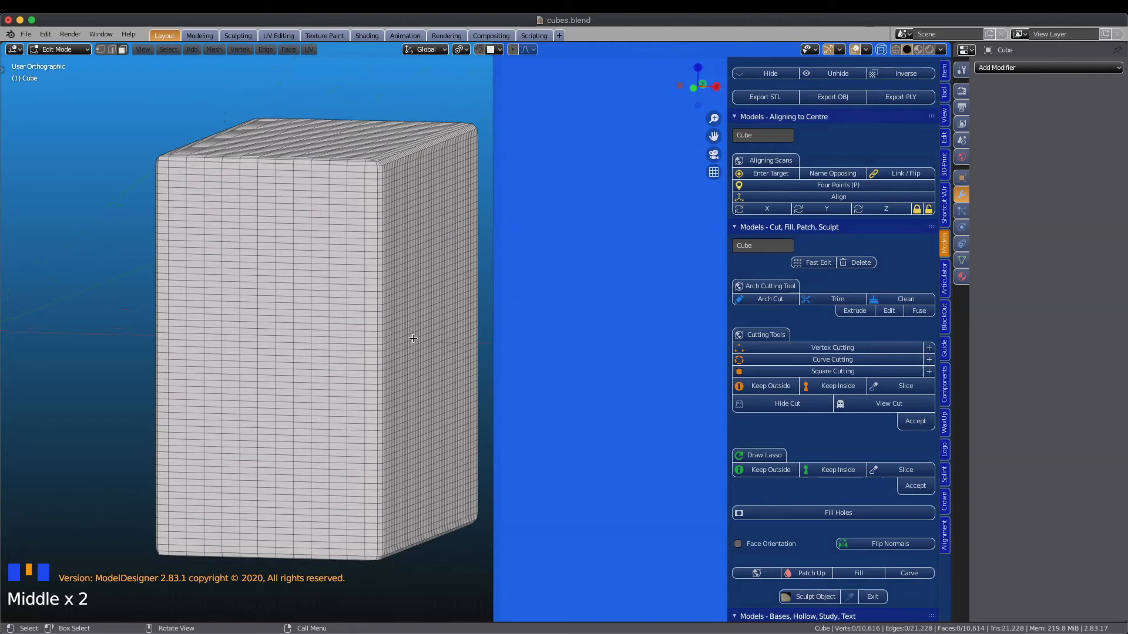
key("Tab")
scroll(420, 345, "down", 5)
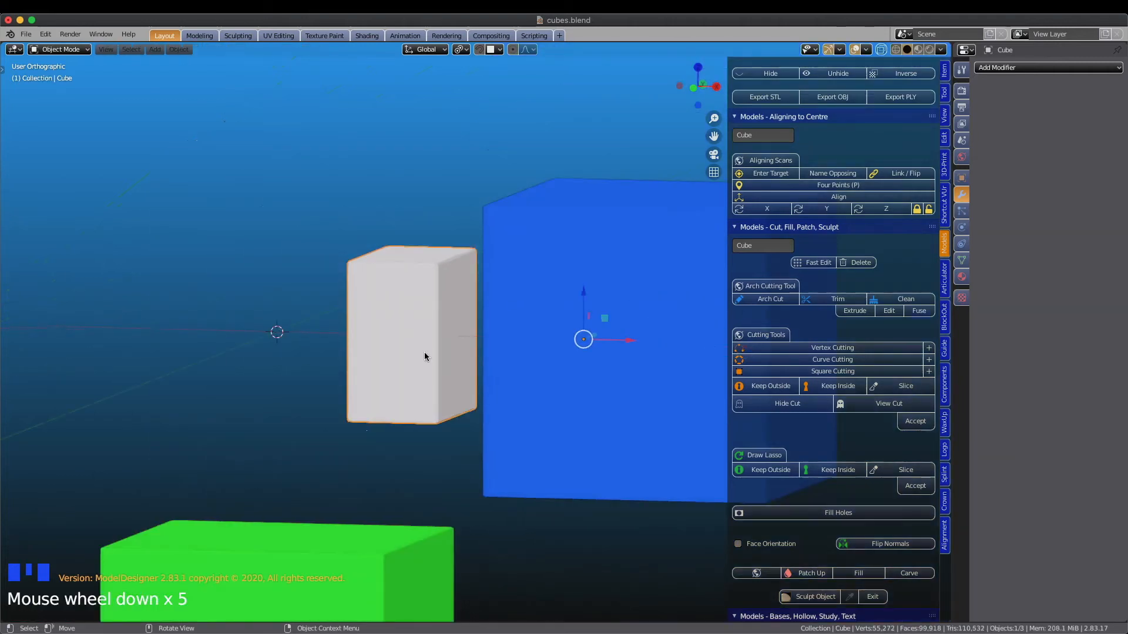
Move the white cube along X and down along Z so its lower part overlaps the green cube
middle_click_drag(424, 351, 443, 355)
left_click_drag(444, 356, 360, 365)
left_click_drag(498, 290, 454, 478)
middle_click_drag(463, 470, 552, 315, "shift")
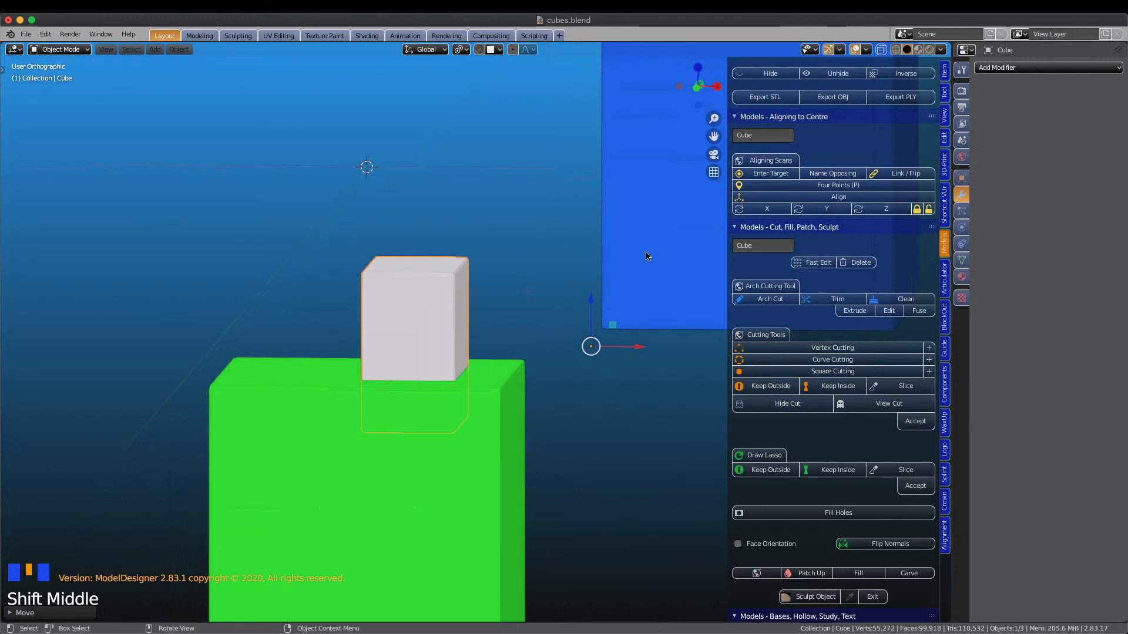
Cut the white cube with an applied Boolean Difference using the green cube
left_click(1118, 67)
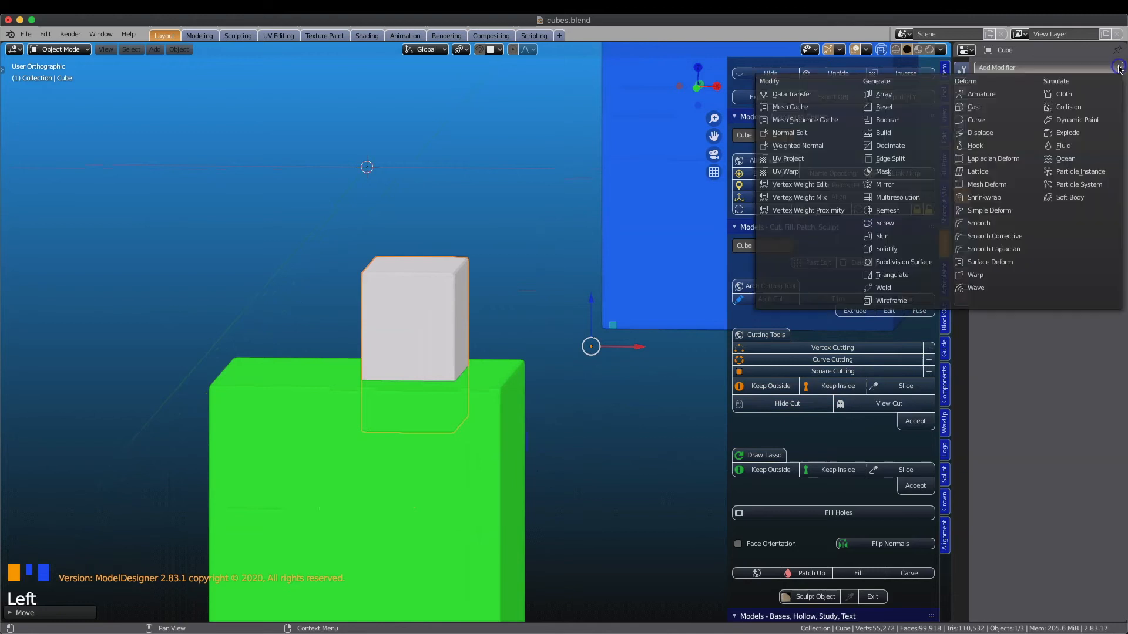
left_click(915, 121)
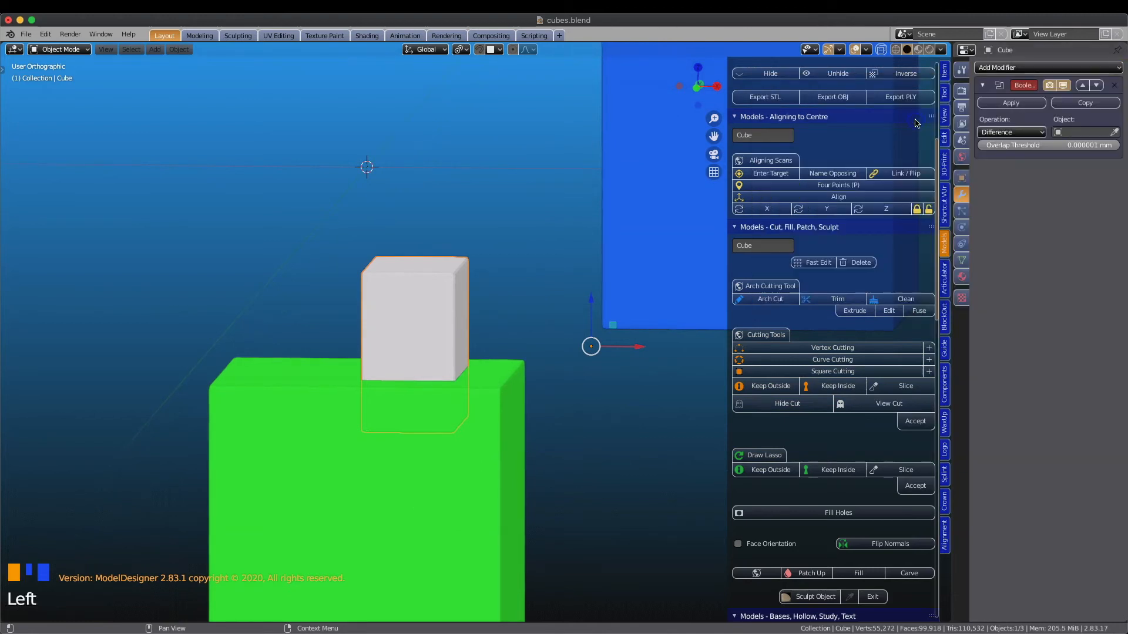
left_click(1114, 131)
left_click(465, 451)
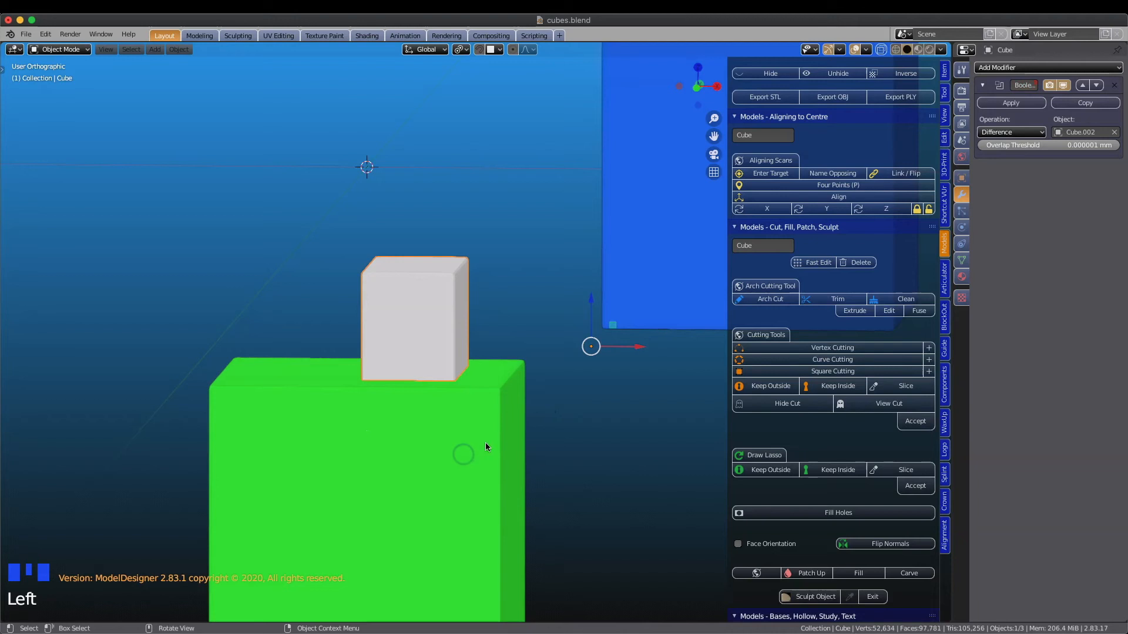
left_click(1008, 103)
Lift the white cube off the green cube along Z and inspect the mesh of its cut underside in Edit Mode
left_click(410, 317)
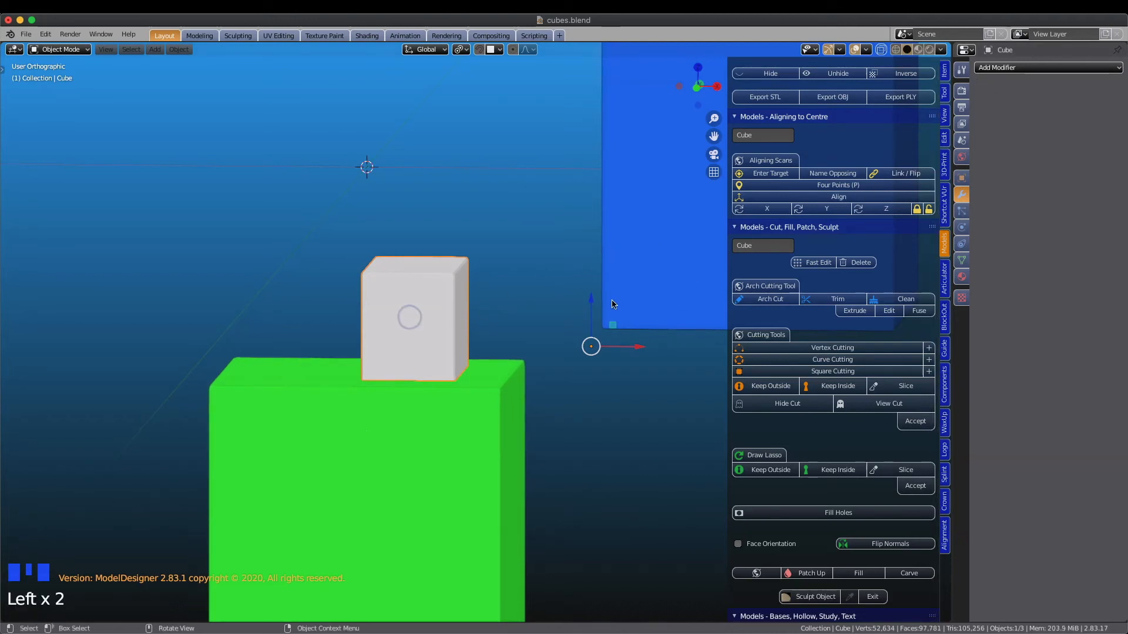
left_click_drag(591, 300, 592, 227)
middle_click_drag(552, 341, 522, 312)
scroll(523, 311, "up", 2)
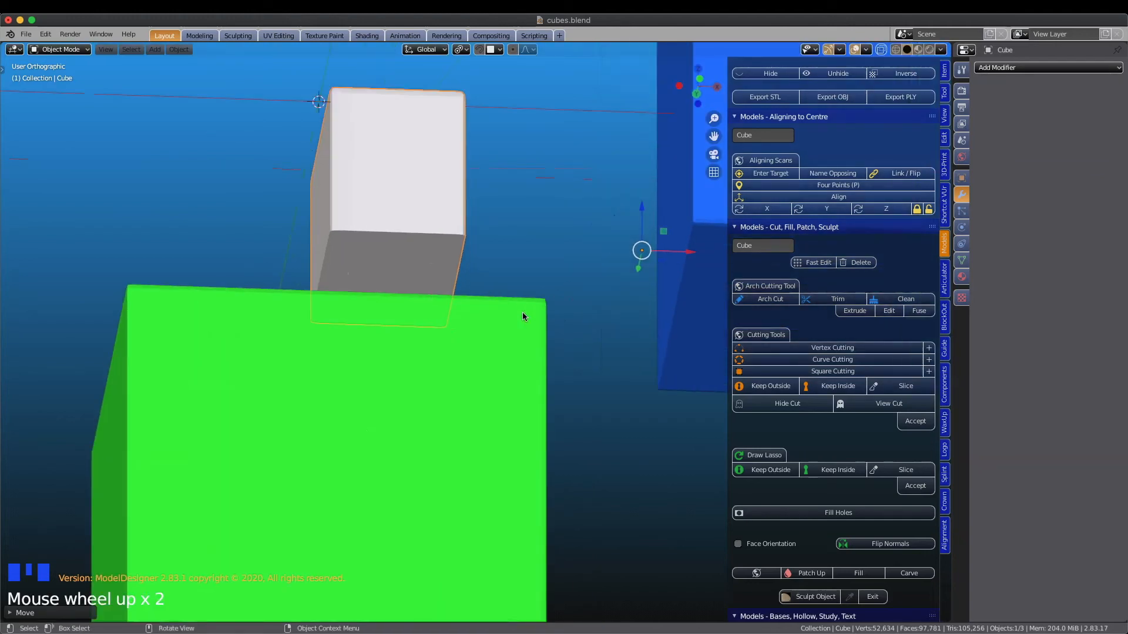
key("Tab")
middle_click_drag(471, 320, 472, 325)
left_click(502, 270)
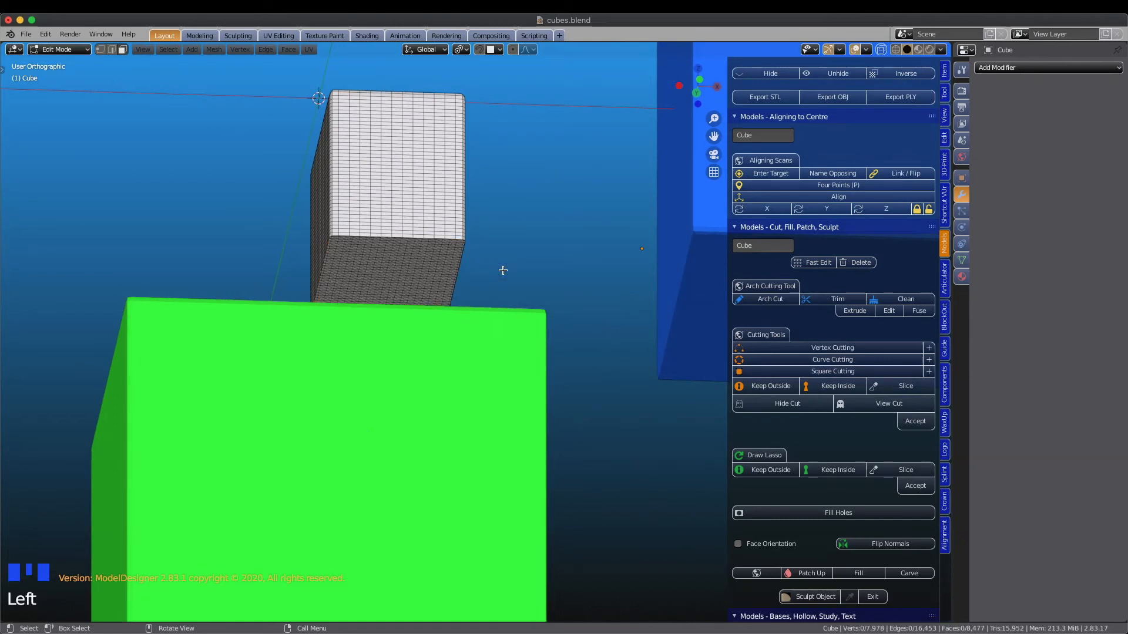
scroll(502, 271, "down", 5)
middle_click_drag(501, 294, 491, 335)
scroll(493, 336, "up", 1)
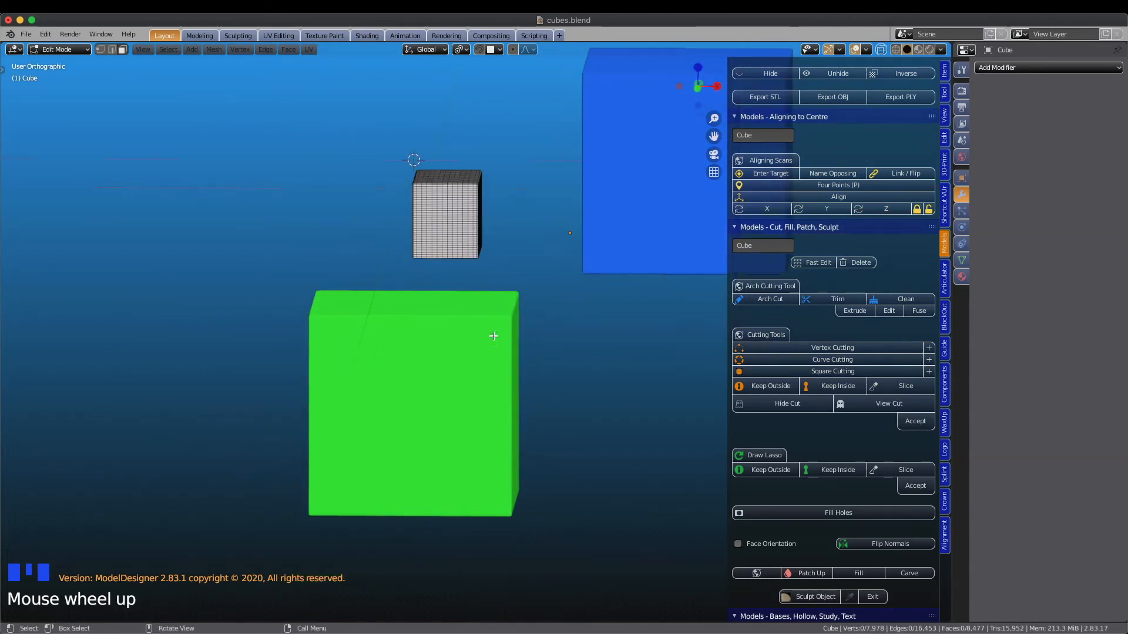
Undo the green-cube Boolean cut and the white cube's moves, back to its place beside the blue cube
key("ctrl+z")
key("ctrl+z")
key("ctrl+z")
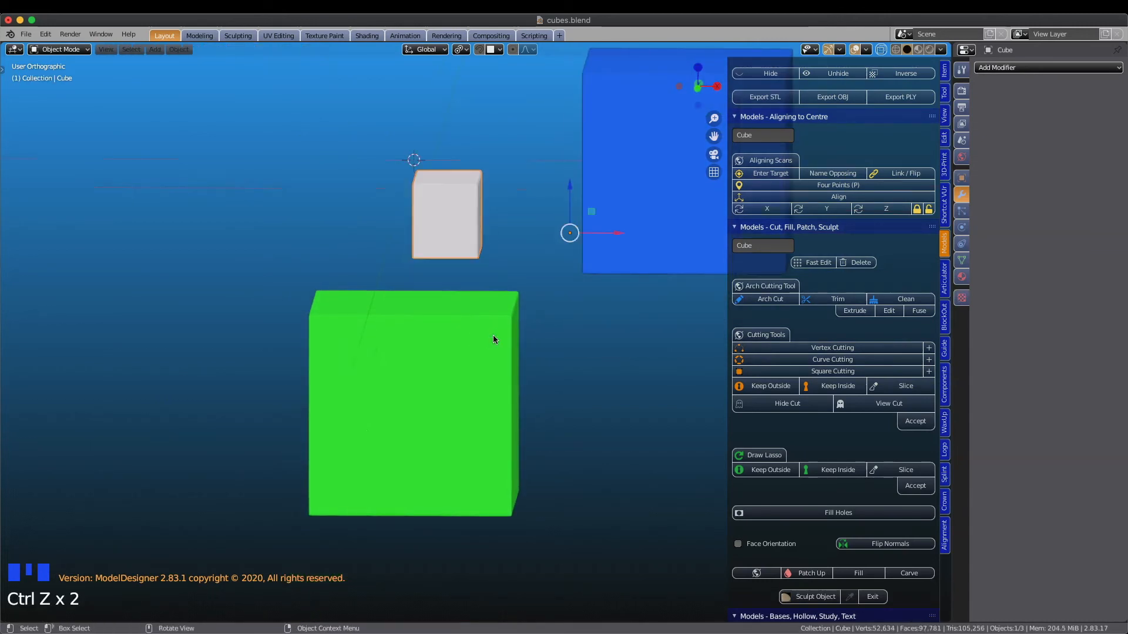
key("ctrl+z")
key("ctrl+z")
key("ctrl+z")
key("ctrl+z")
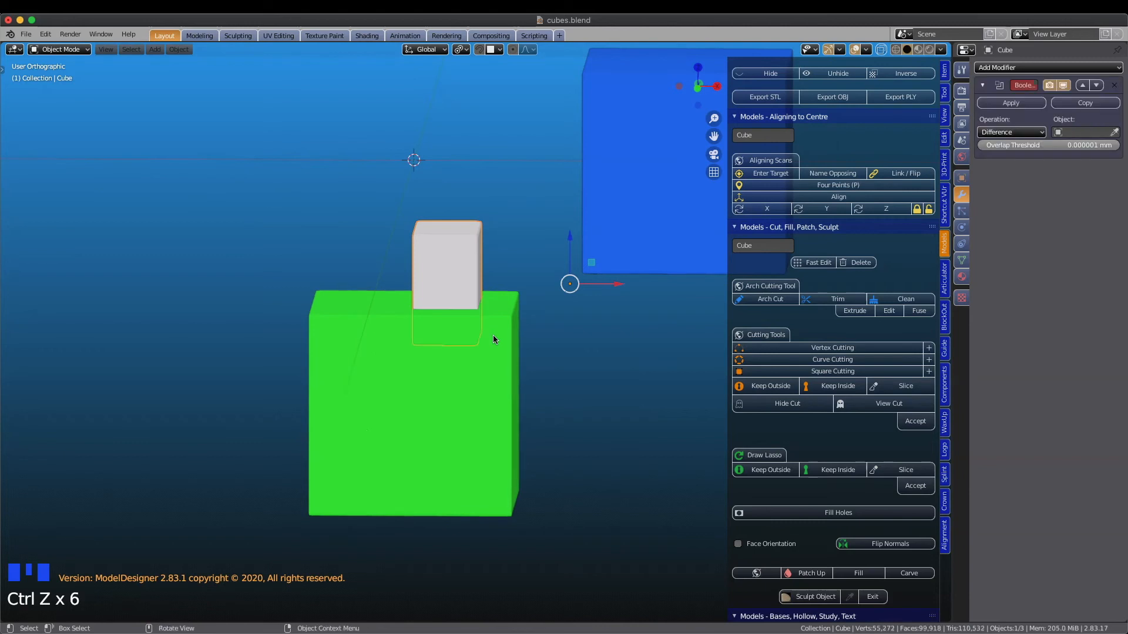
key("ctrl+z")
key("ctrl+z")
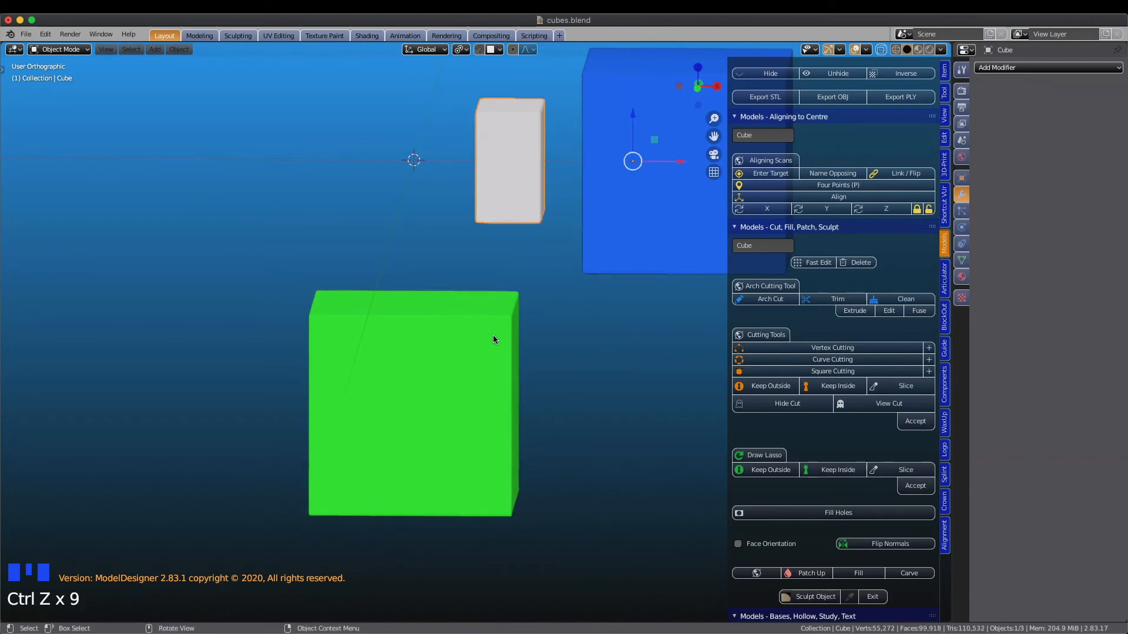
Move the white cube slightly along X so its cut side overlaps the adjoining face of the blue cube
scroll(494, 339, "up", 2)
middle_click_drag(520, 333, 524, 328)
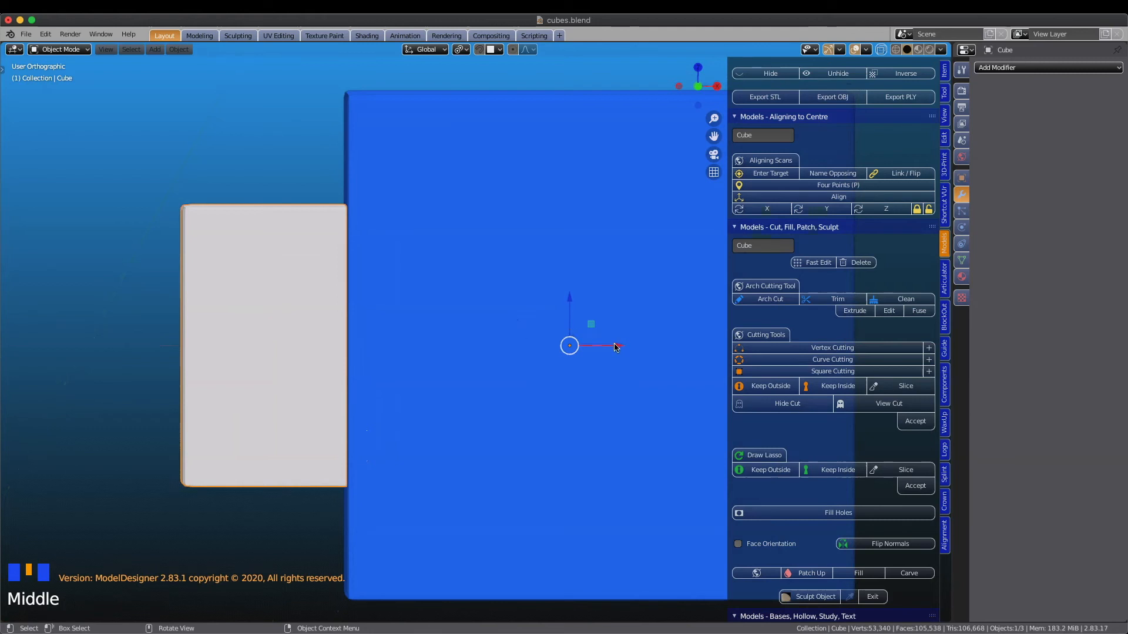
left_click_drag(615, 348, 622, 345)
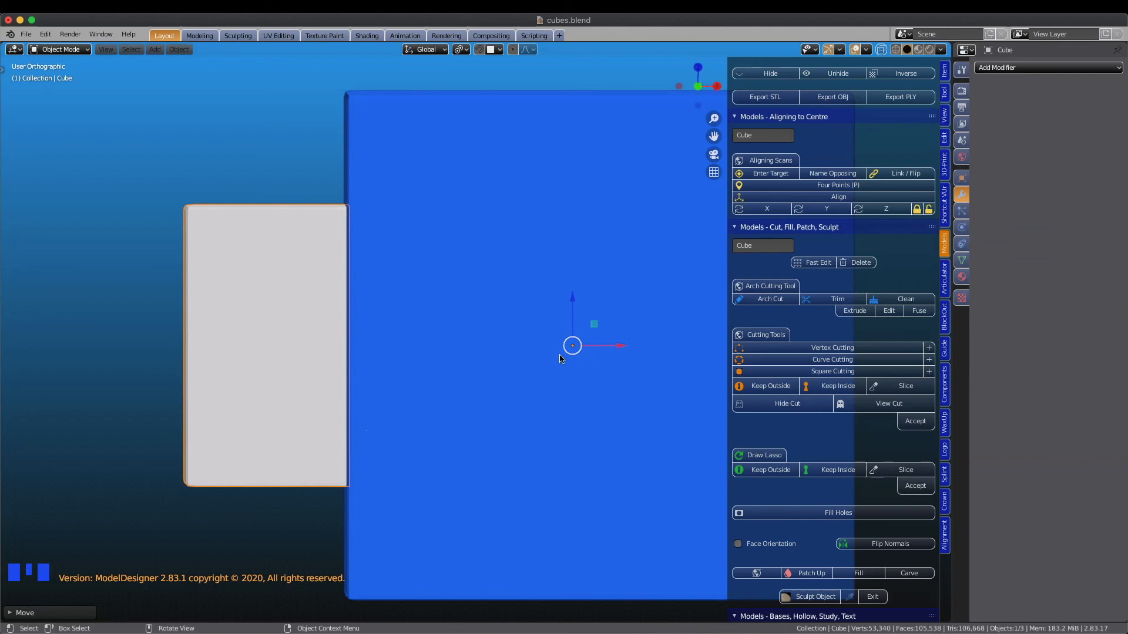
Cut the white cube with an applied Boolean Difference using the blue cube
left_click(1118, 69)
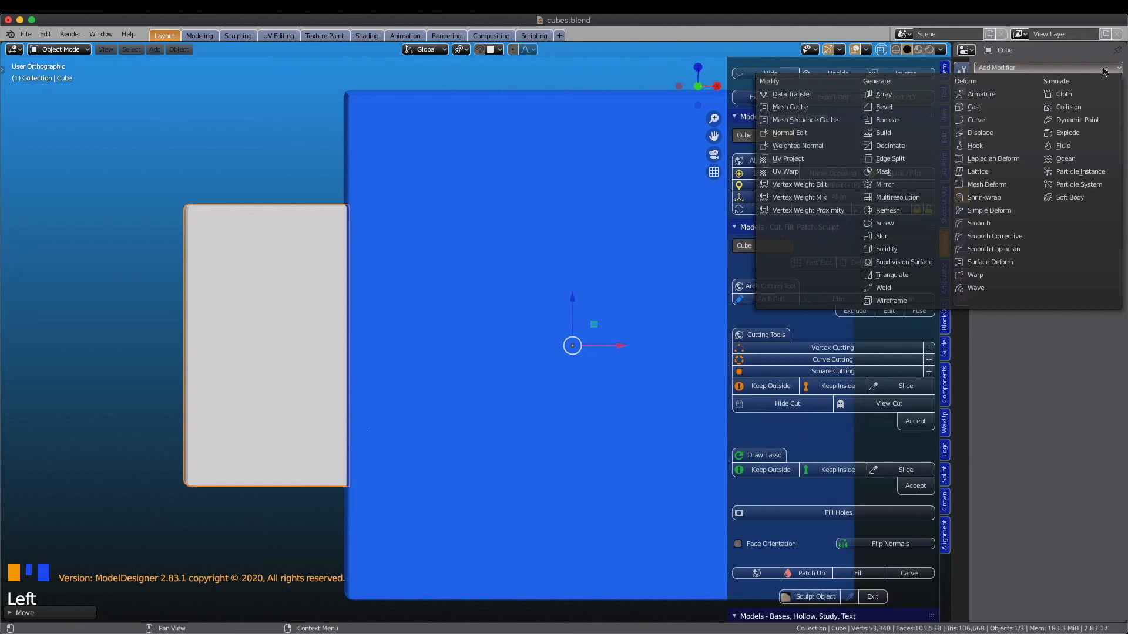
left_click(888, 120)
left_click(1113, 132)
left_click(616, 249)
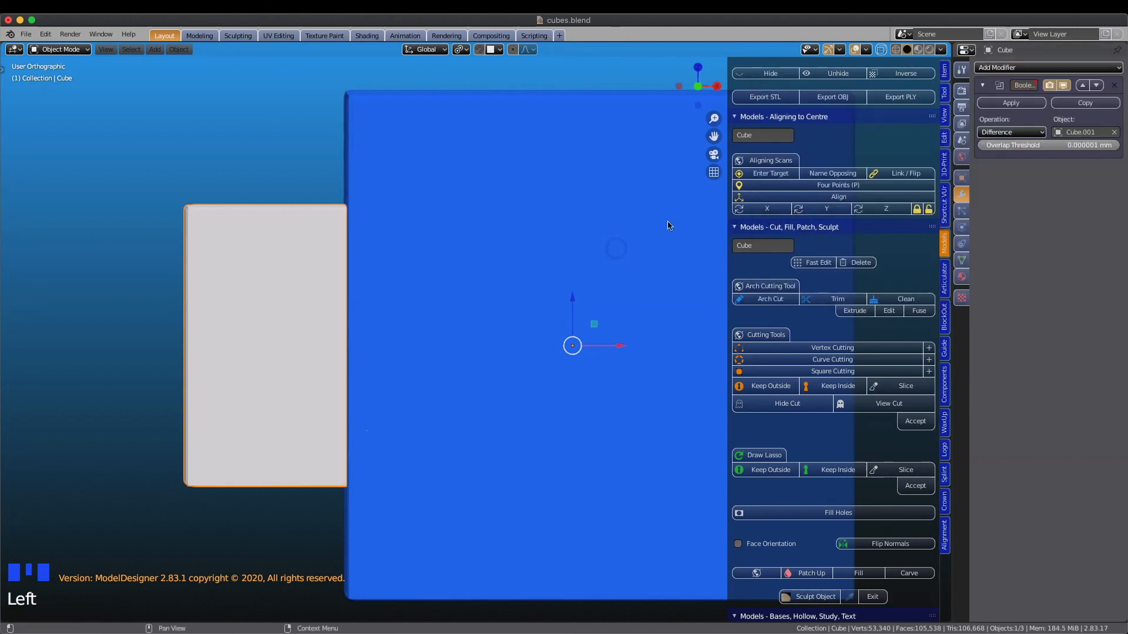
left_click(992, 104)
Pull the white cube away from the blue cube along X and inspect the mesh of its cut side in Edit Mode
left_click_drag(619, 348, 468, 386)
middle_click_drag(468, 385, 425, 372)
key("Tab")
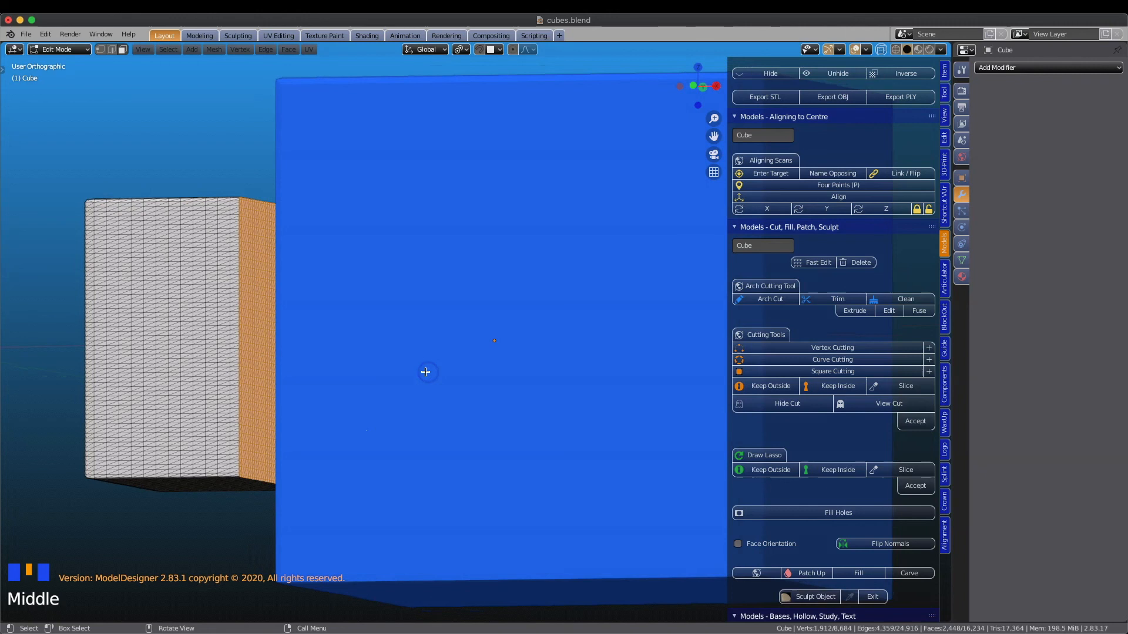
key("Tab")
scroll(425, 372, "down", 2)
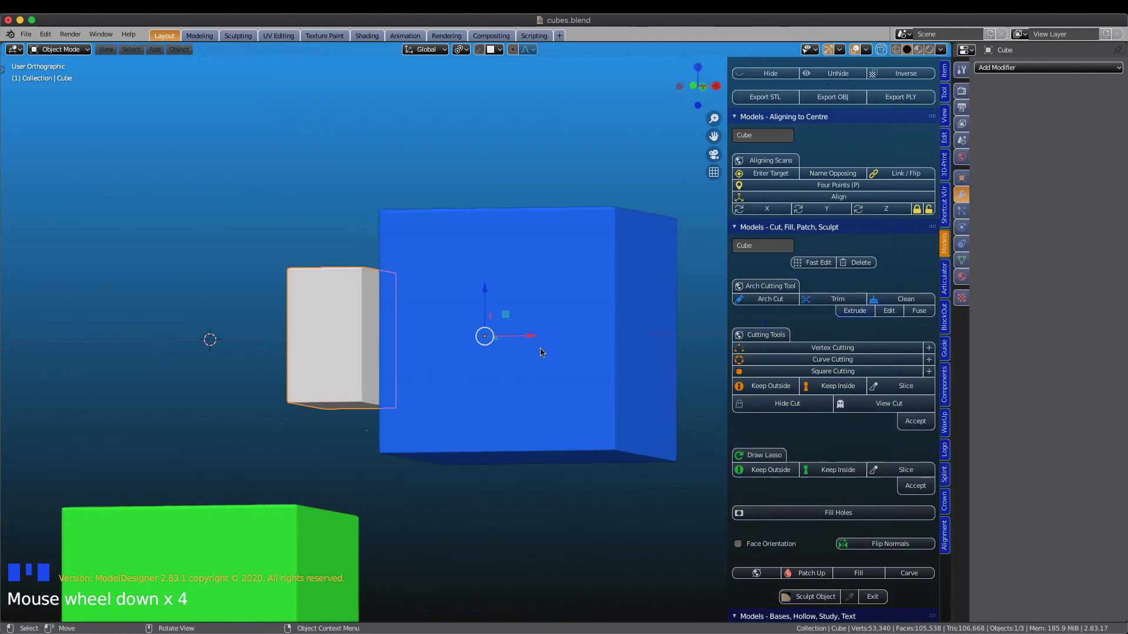
Move the white cube along X and down along Z so its lower part sinks into the green cube
left_click_drag(534, 336, 435, 335)
middle_click_drag(436, 335, 436, 330)
left_click_drag(399, 300, 357, 436)
middle_click_drag(358, 437, 574, 327, "shift")
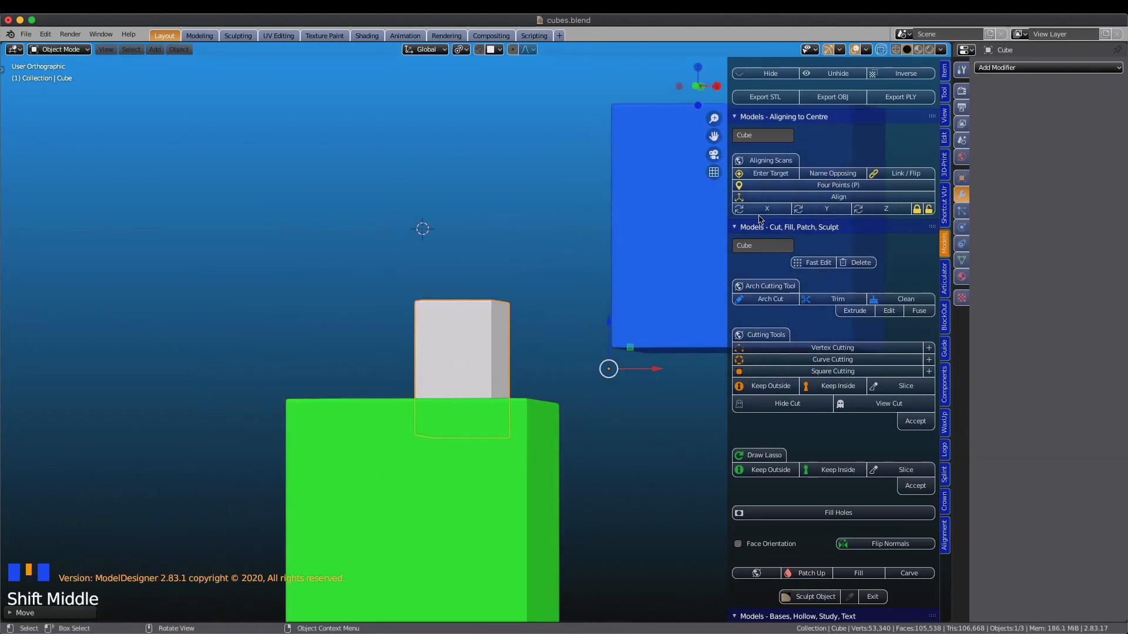
Cut the white cube's lower part with an applied Boolean Difference using the green cube
left_click(1110, 67)
left_click(881, 120)
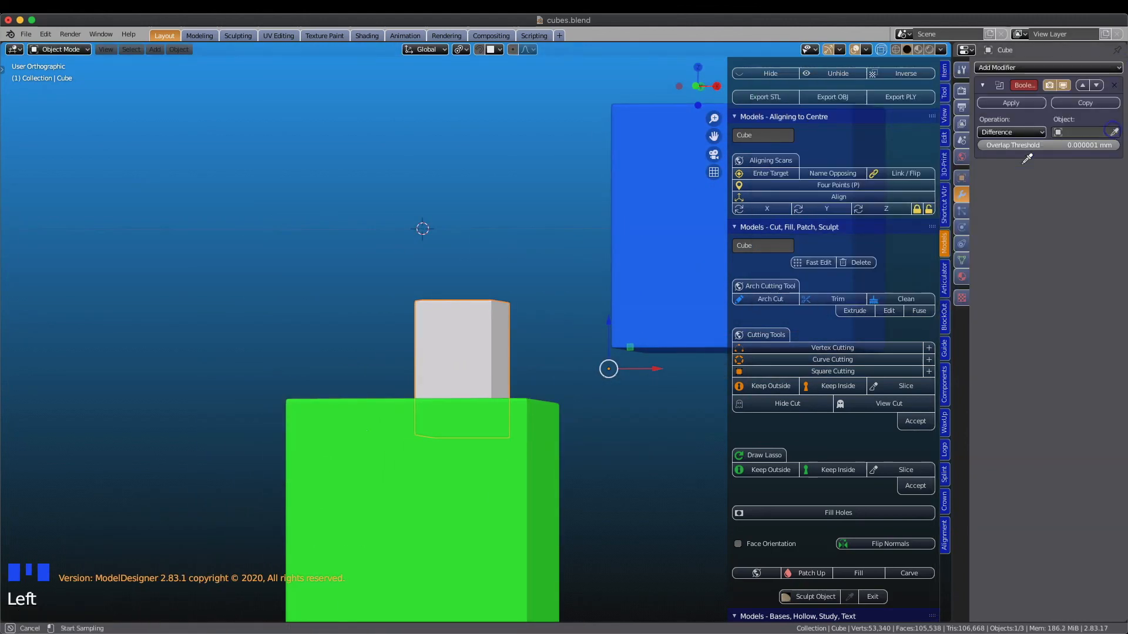
left_click(482, 462)
left_click(999, 102)
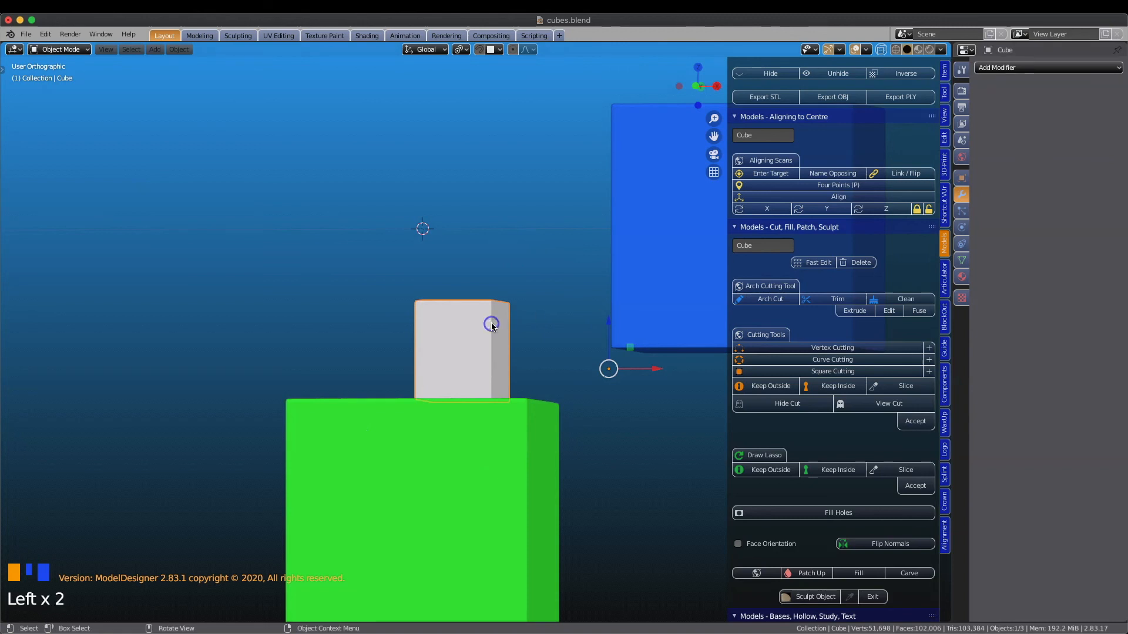
Raise the white cube above the green cube along Z and inspect the mesh of its cut underside in Edit Mode
left_click_drag(611, 320, 546, 254)
middle_click_drag(546, 254, 563, 230)
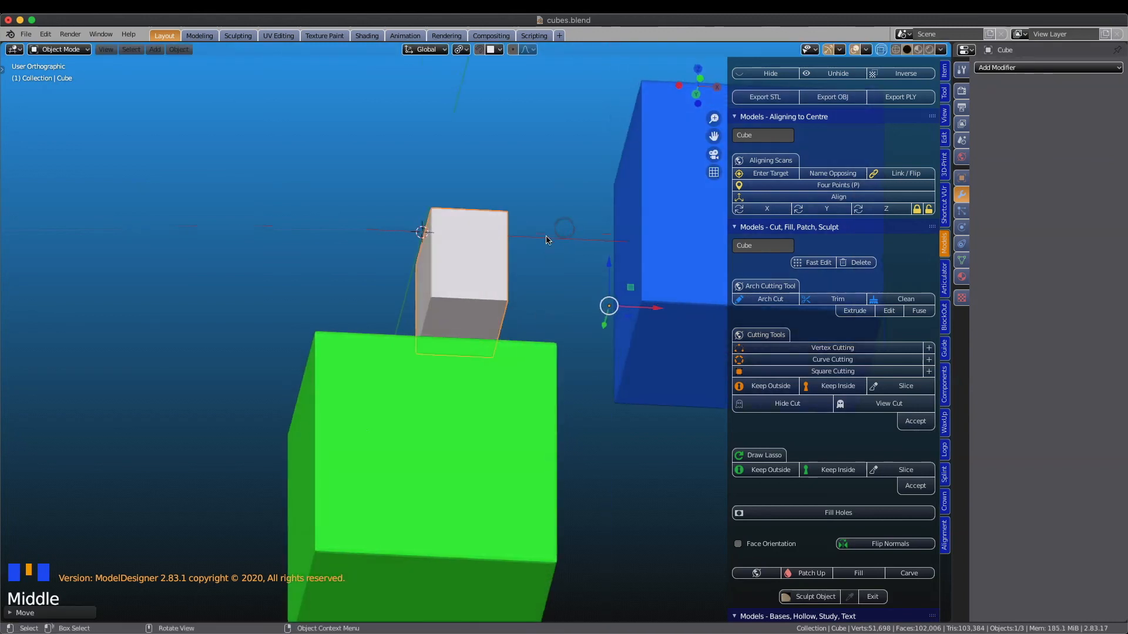
scroll(546, 240, "up", 5)
key("Tab")
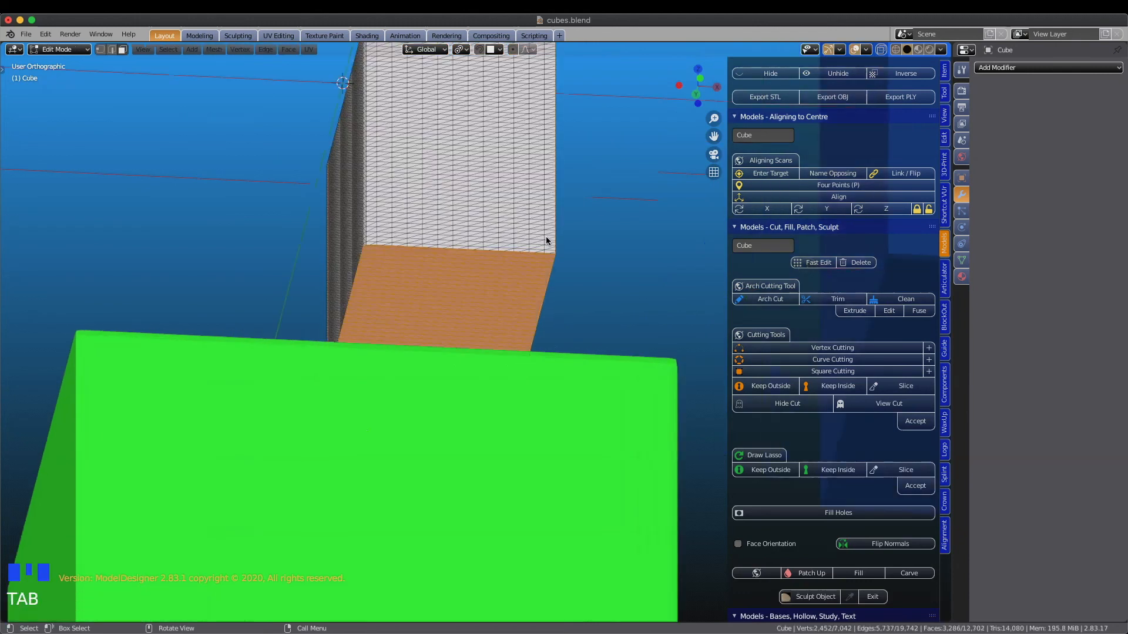
scroll(593, 237, "down", 1)
scroll(593, 237, "down", 2)
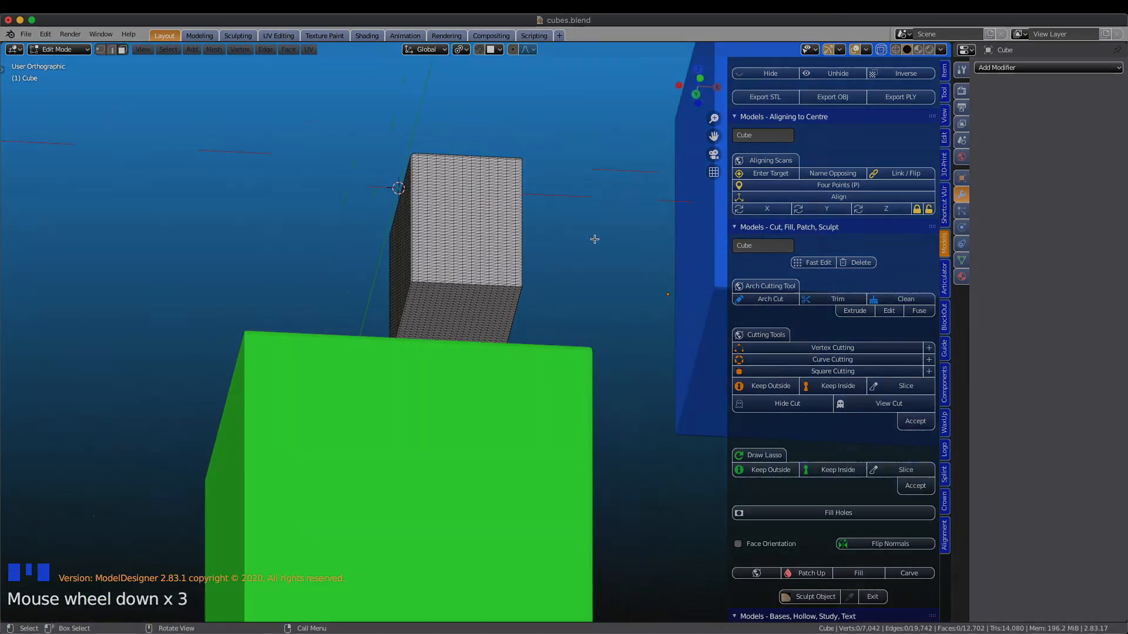